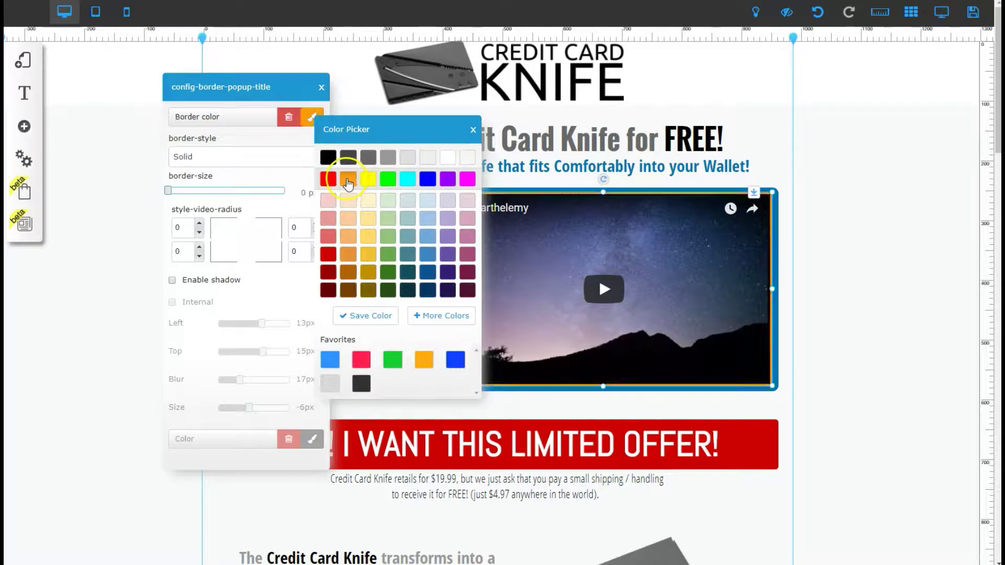
- Try the Dashed and Dotted border styles on the video, and set the style back to Solid
{"action": "left_click", "coordinate": [262, 145]}
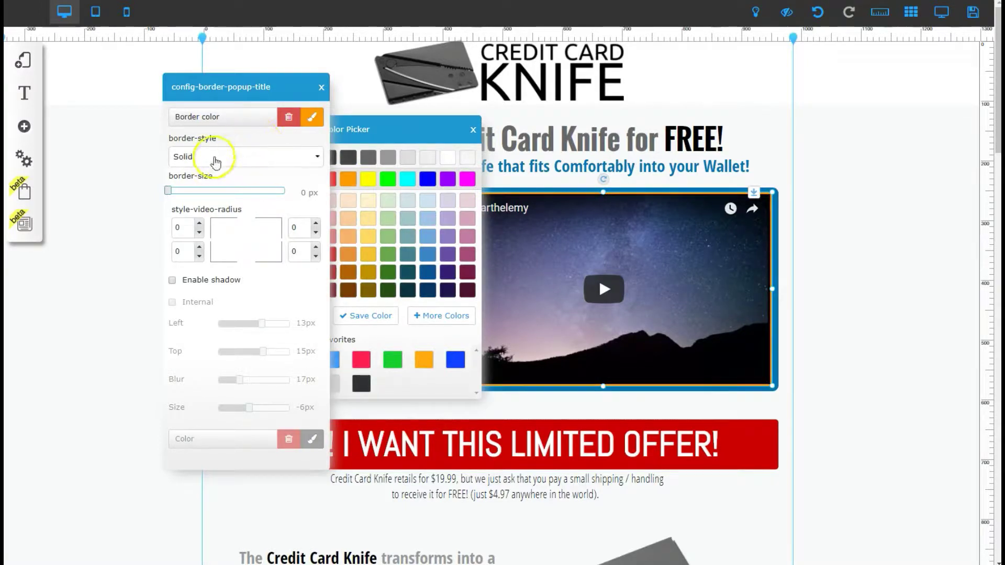
{"action": "left_click", "coordinate": [215, 158]}
{"action": "scroll", "coordinate": [209, 194], "scroll_direction": "down", "scroll_amount": 1}
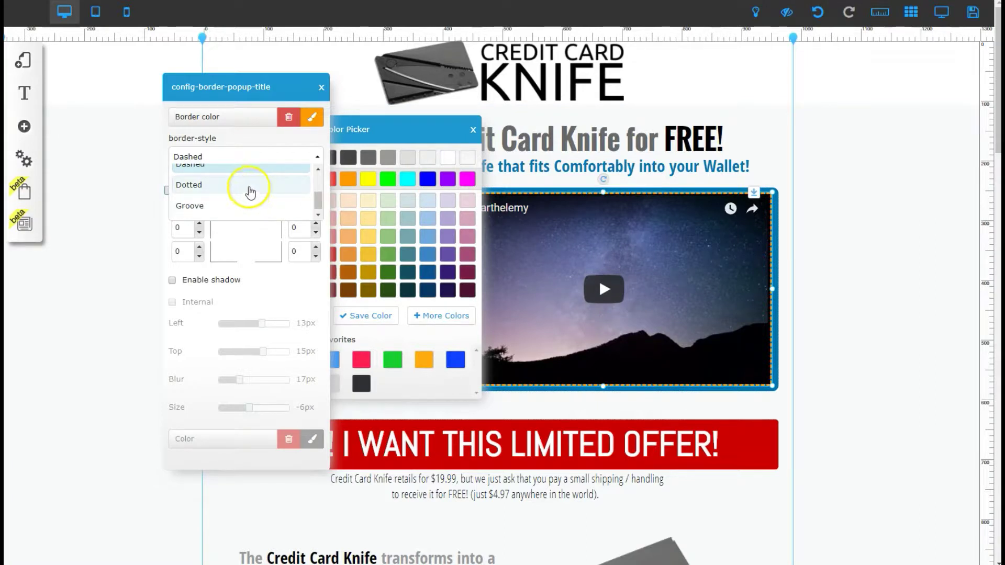
{"action": "left_click", "coordinate": [209, 193]}
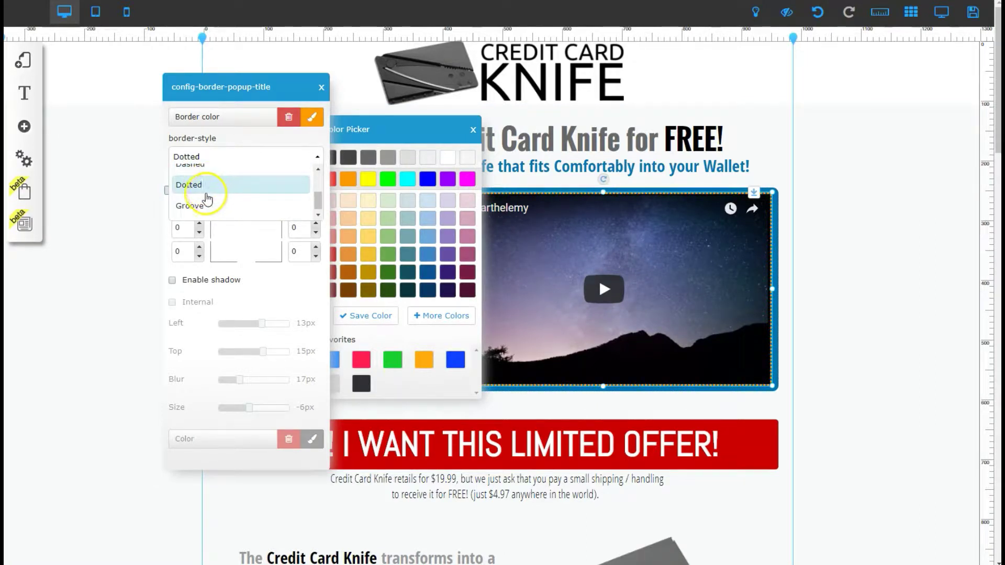
{"action": "scroll", "coordinate": [209, 198], "scroll_direction": "up", "scroll_amount": 3}
{"action": "left_click", "coordinate": [202, 204]}
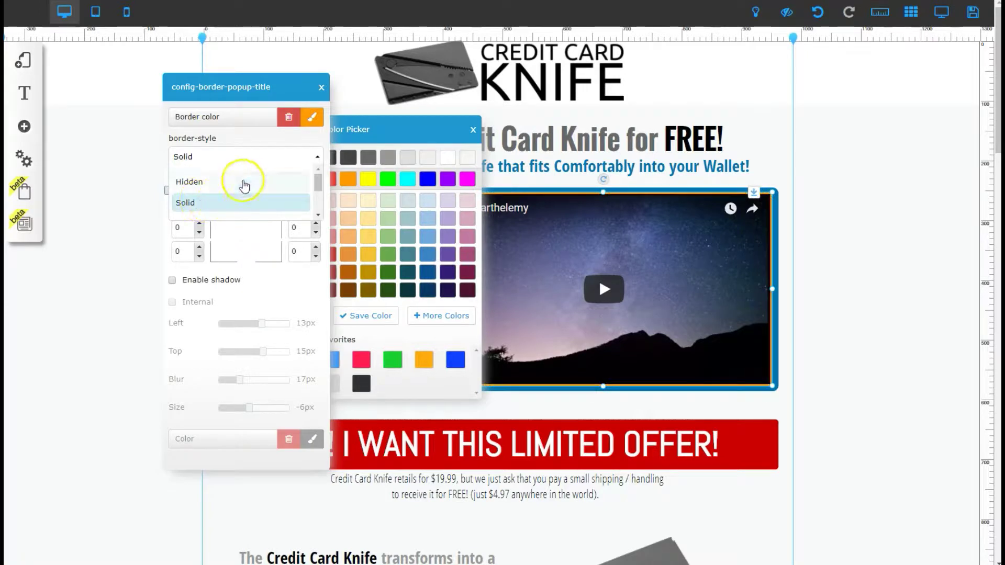
{"action": "left_click", "coordinate": [254, 140]}
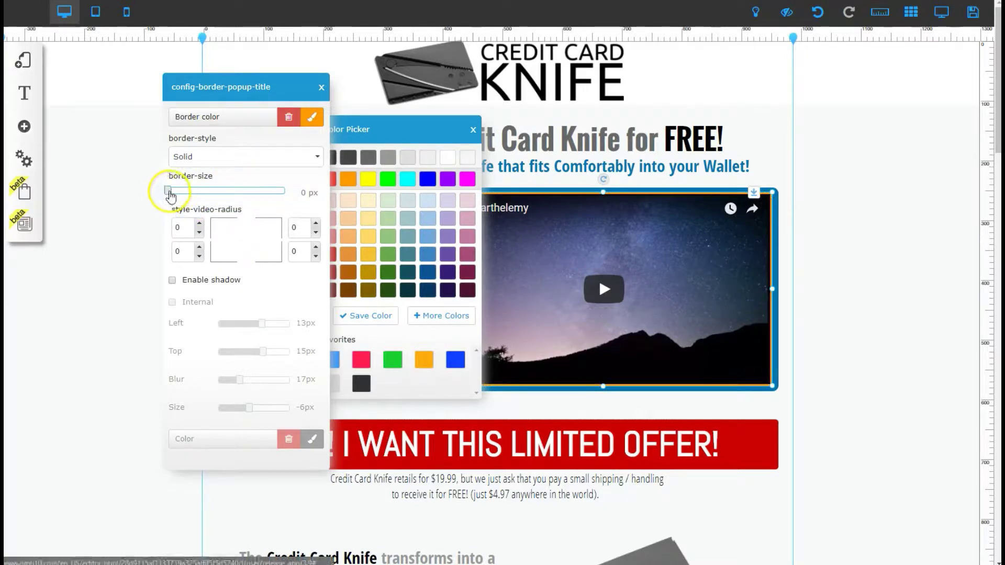
- Set the video's border size to 2 px and all four corner radii to 5, moving the Color Picker off the video
{"action": "mouse_move", "coordinate": [170, 195]}
{"action": "left_mouse_down"}
{"action": "mouse_move", "coordinate": [261, 197]}
{"action": "mouse_move", "coordinate": [188, 197]}
{"action": "left_mouse_up"}
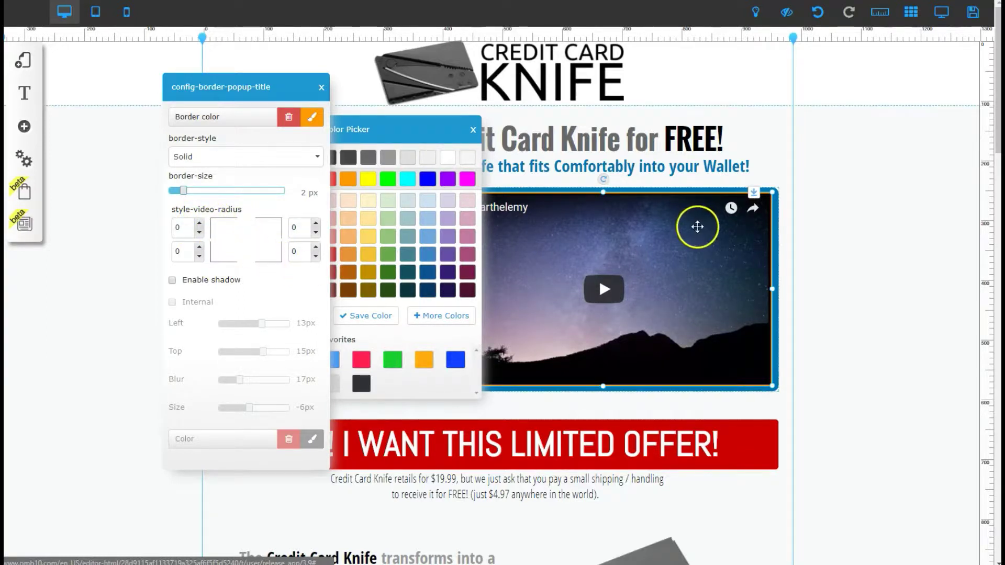
{"action": "left_click_drag", "start_coordinate": [422, 130], "coordinate": [909, 134]}
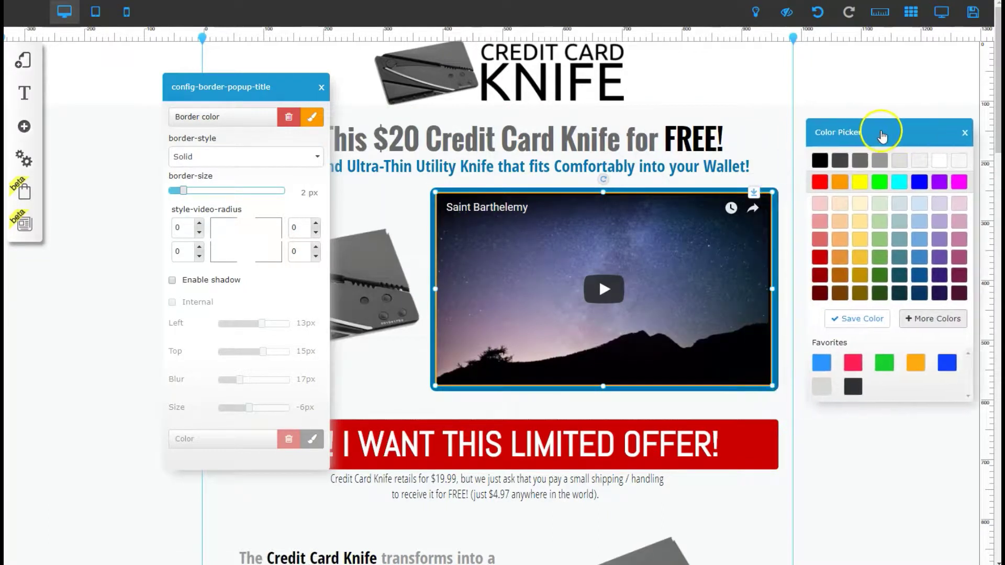
{"action": "left_click", "coordinate": [199, 226]}
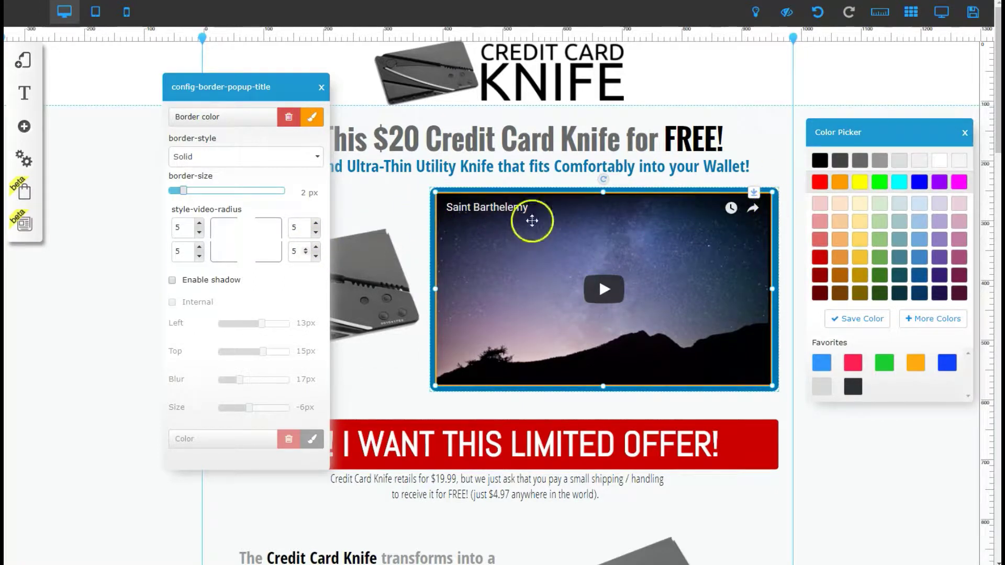
- Set all four corner radii of the video to 25
{"action": "double_click", "coordinate": [178, 227]}
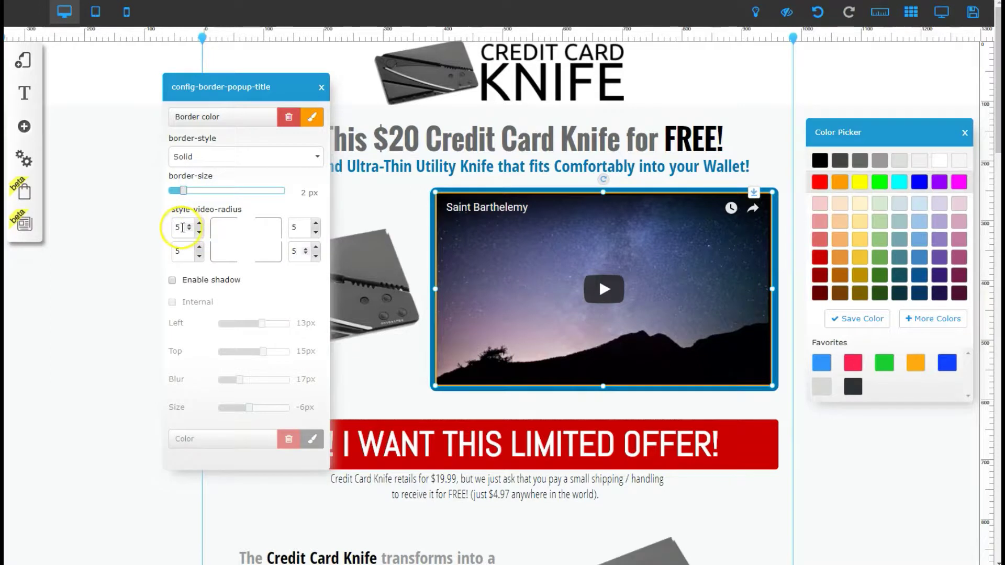
{"action": "type", "text": "25"}
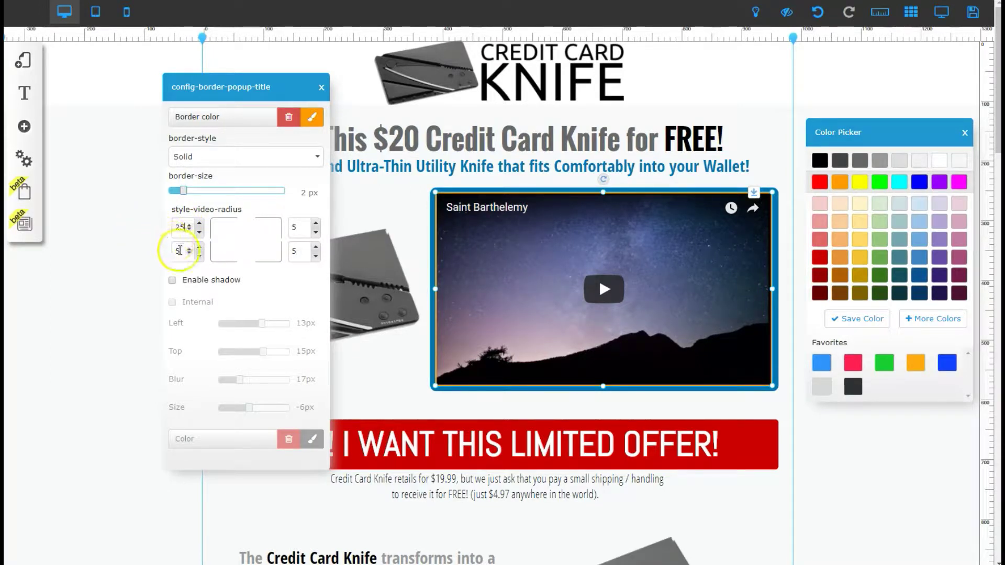
{"action": "key", "text": "Tab"}
{"action": "type", "text": "25"}
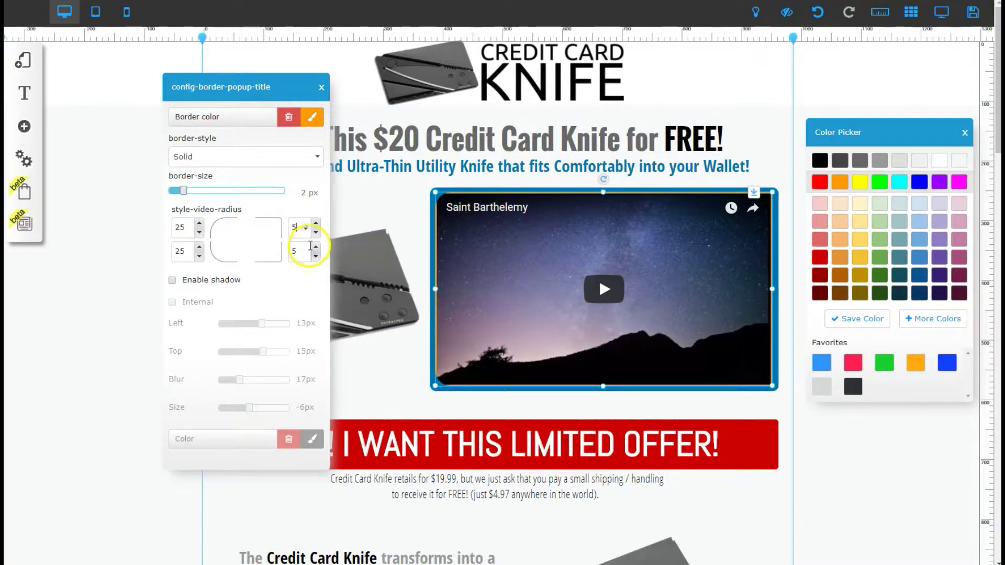
{"action": "key", "text": "BackSpace"}
{"action": "key", "text": "BackSpace"}
{"action": "type", "text": "25"}
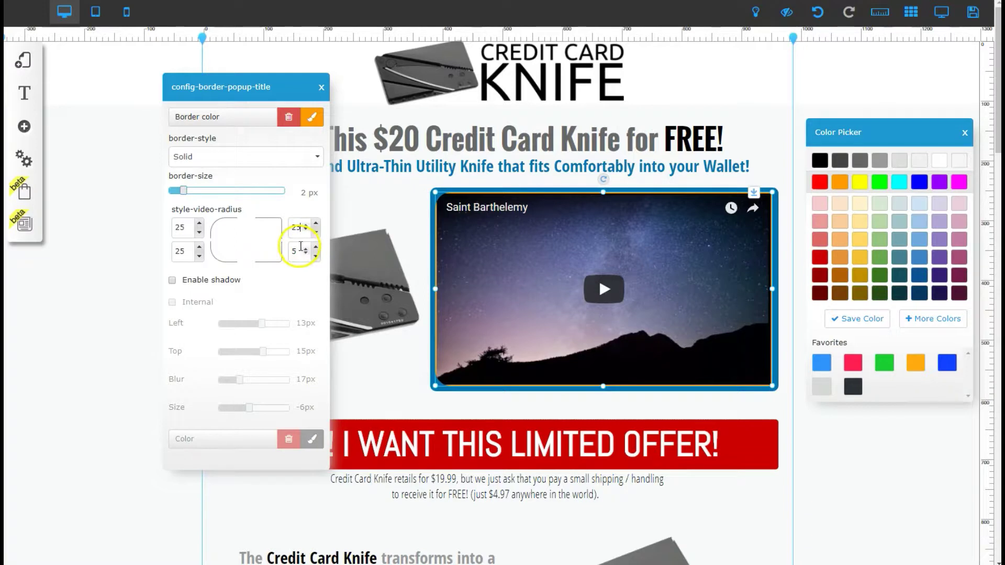
{"action": "type", "text": "25"}
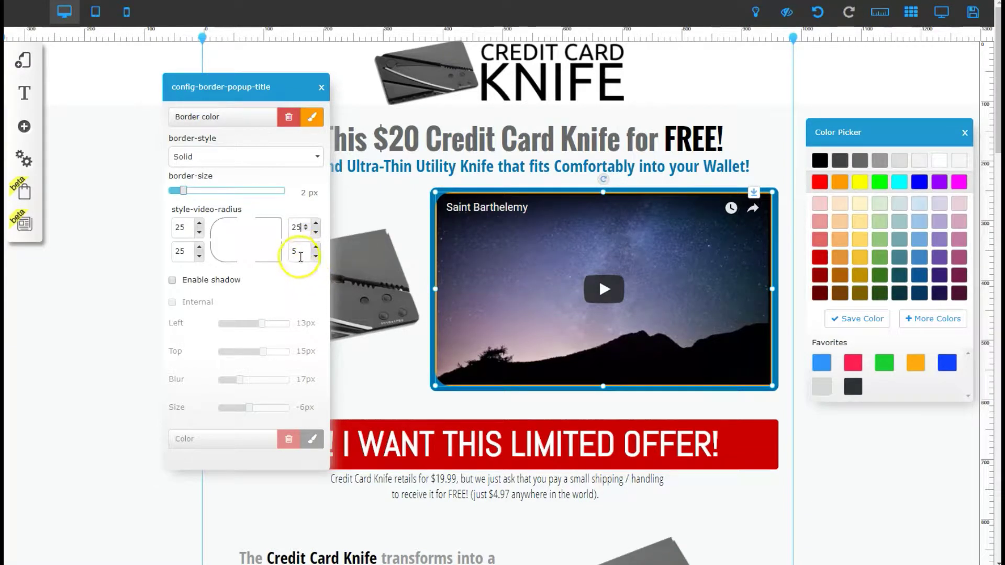
{"action": "key", "text": "BackSpace"}
{"action": "type", "text": "25"}
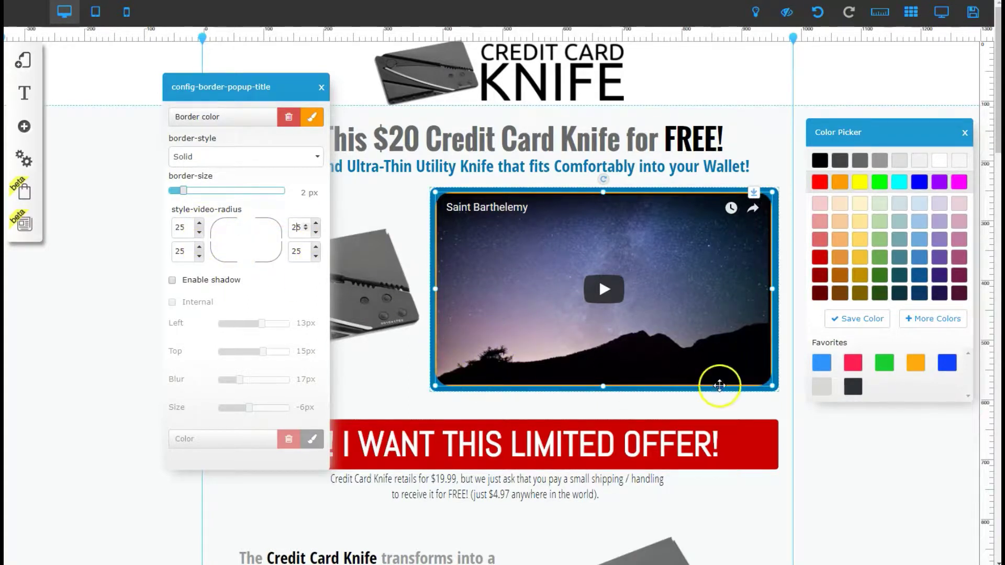
- Try a border size of 0 px on the video, and set it back to 2 px
{"action": "left_click", "coordinate": [191, 191]}
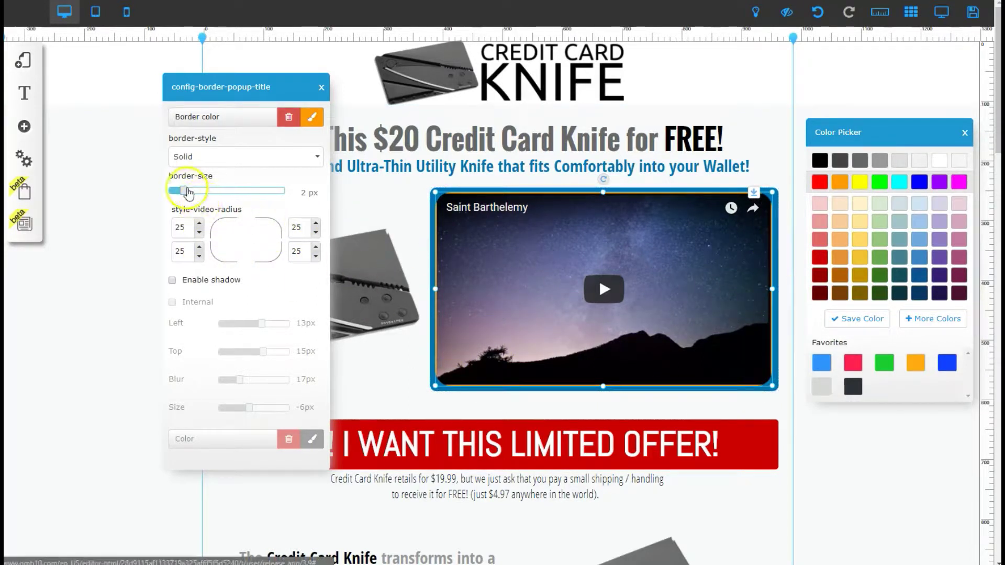
{"action": "left_click_drag", "start_coordinate": [180, 196], "coordinate": [160, 190]}
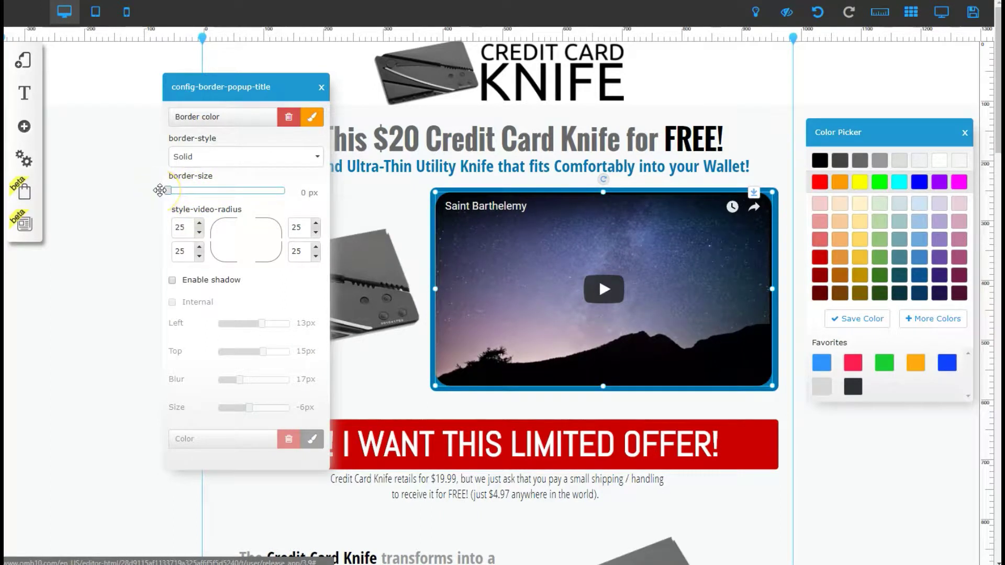
{"action": "left_click_drag", "start_coordinate": [167, 192], "coordinate": [183, 191]}
- Set the video's four corner radii to 5 each
{"action": "left_click", "coordinate": [189, 230]}
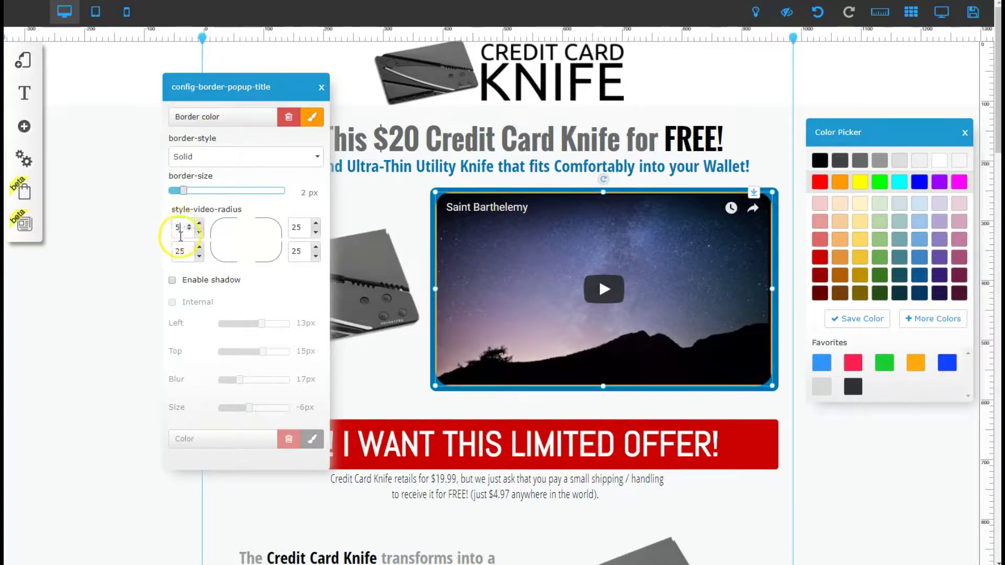
{"action": "left_click", "coordinate": [177, 250]}
{"action": "key", "text": "BackSpace"}
{"action": "left_click_drag", "start_coordinate": [292, 226], "coordinate": [305, 252]}
{"action": "type", "text": "55"}
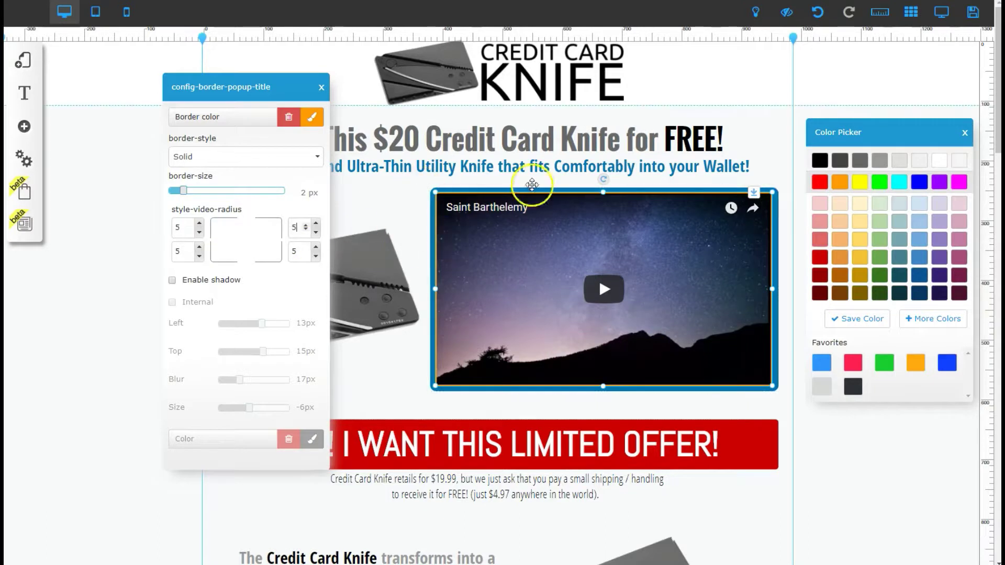
- Enable the video's shadow and try black, followed by the pinkish-red favorite, as the shadow color
{"action": "left_click", "coordinate": [172, 281]}
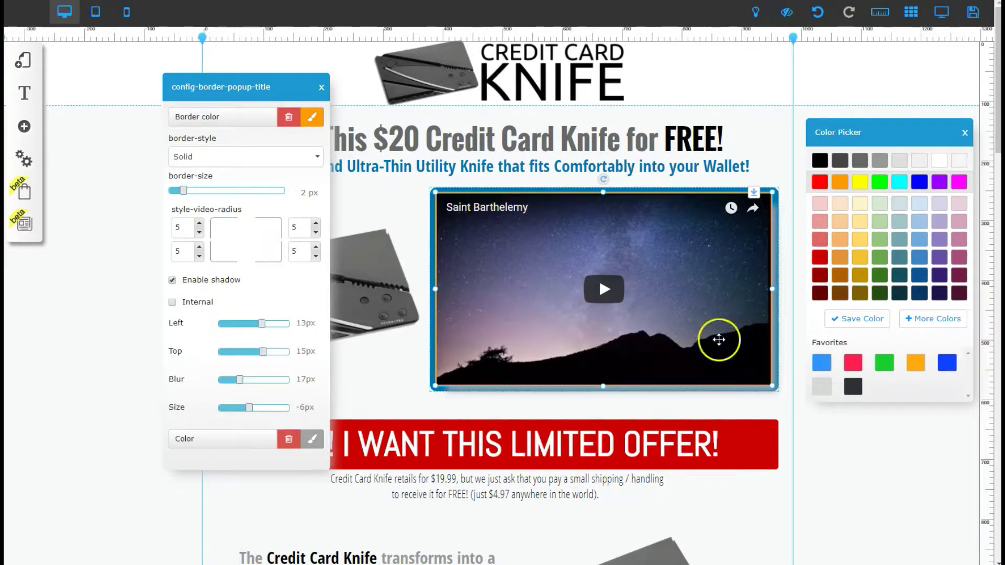
{"action": "left_click", "coordinate": [312, 439]}
{"action": "left_click", "coordinate": [235, 80]}
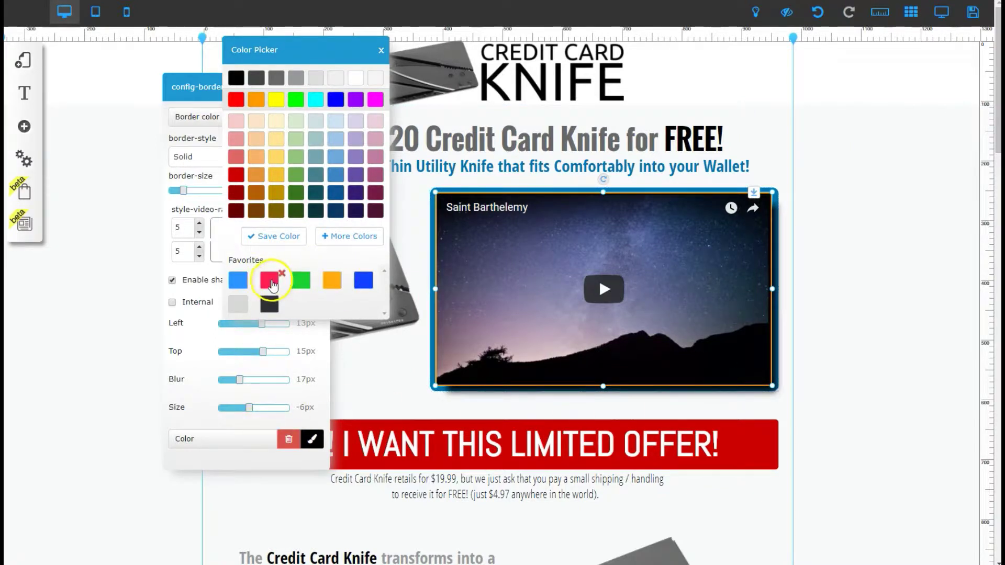
{"action": "left_click", "coordinate": [270, 283]}
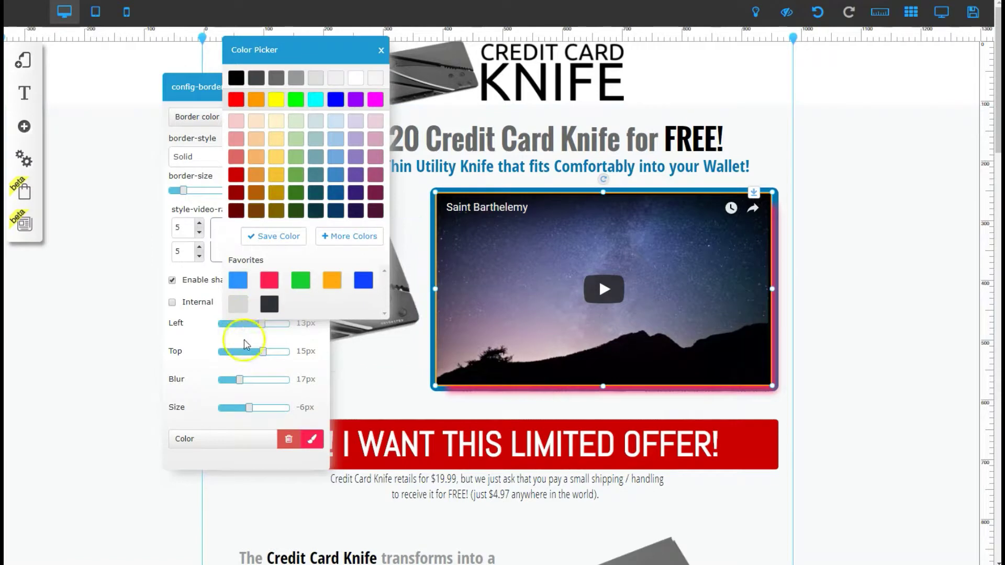
- Try the Internal option for the video's shadow, switch it off again and disable the shadow
{"action": "left_click", "coordinate": [172, 303]}
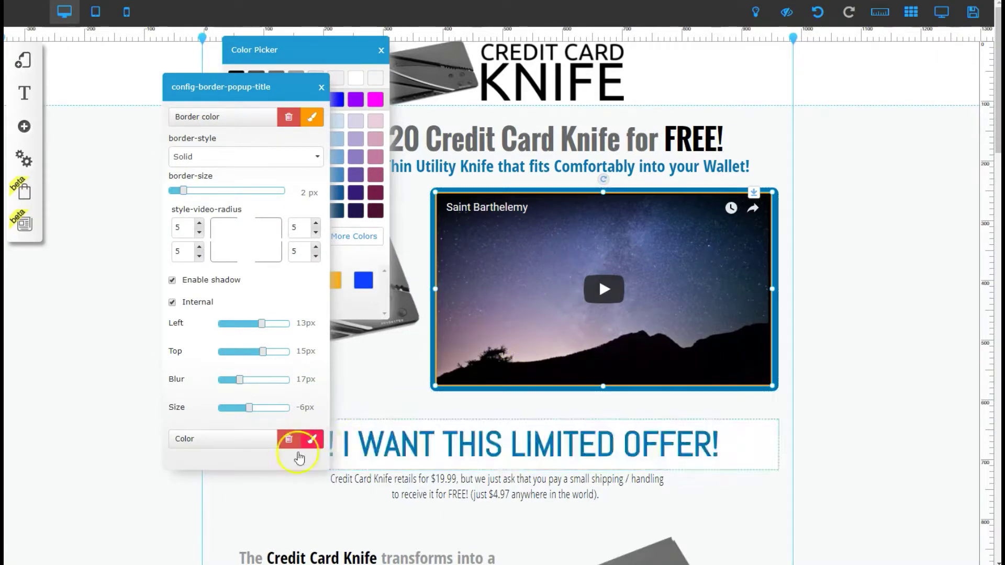
{"action": "left_click", "coordinate": [172, 302]}
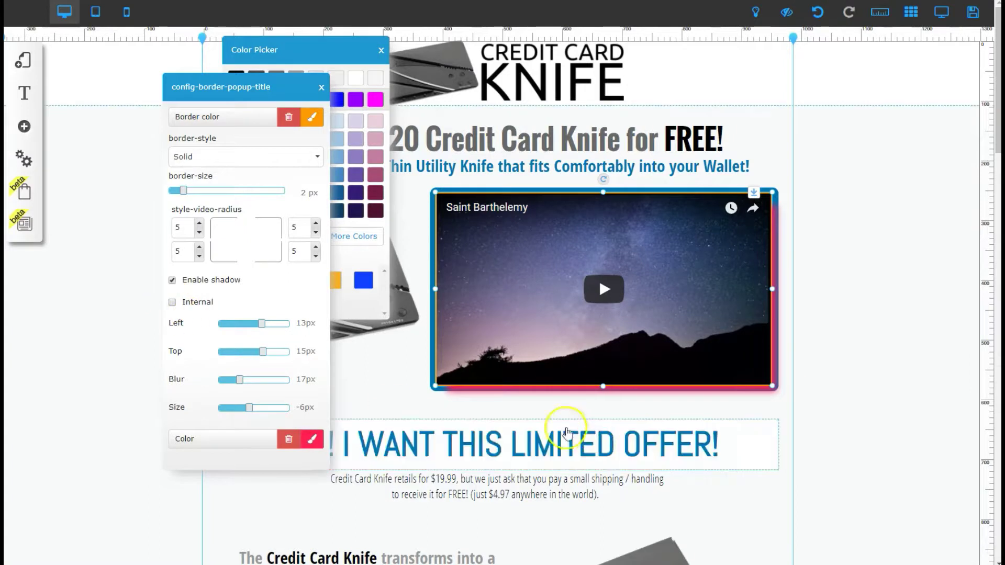
{"action": "left_click", "coordinate": [173, 280]}
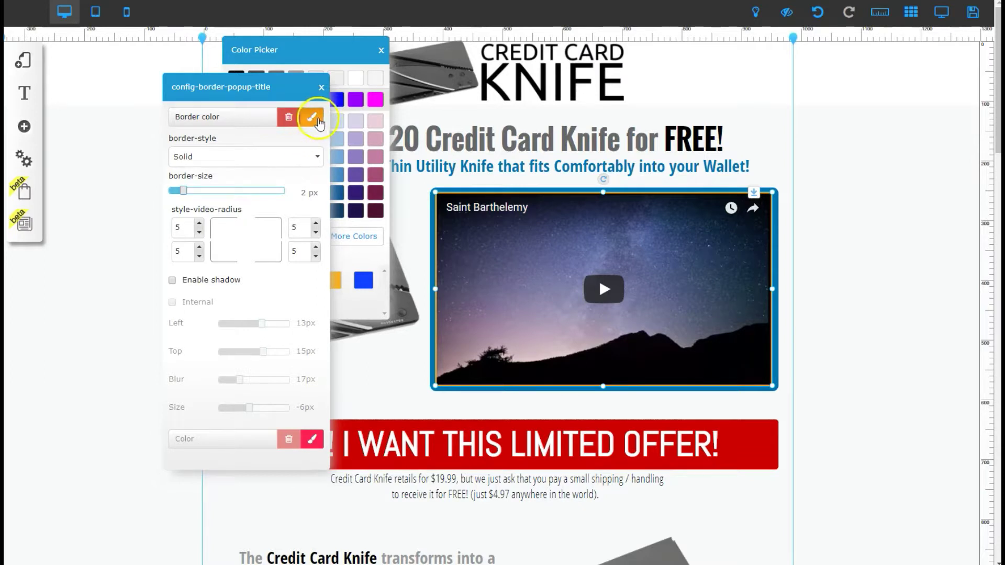
- Set the video's border style to Hidden and close the border settings and Color Picker
{"action": "left_click", "coordinate": [230, 158]}
{"action": "left_click", "coordinate": [224, 183]}
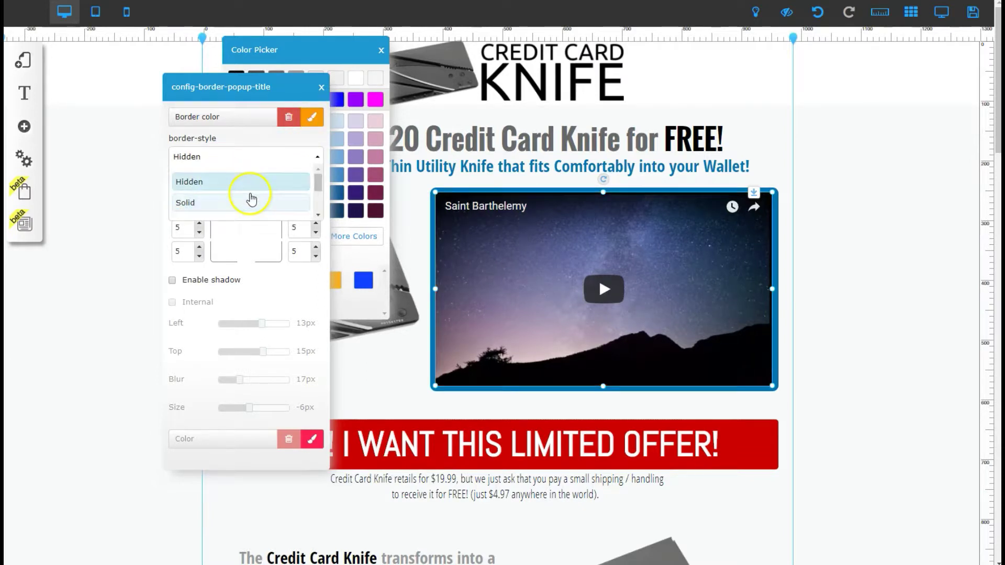
{"action": "left_click", "coordinate": [321, 87]}
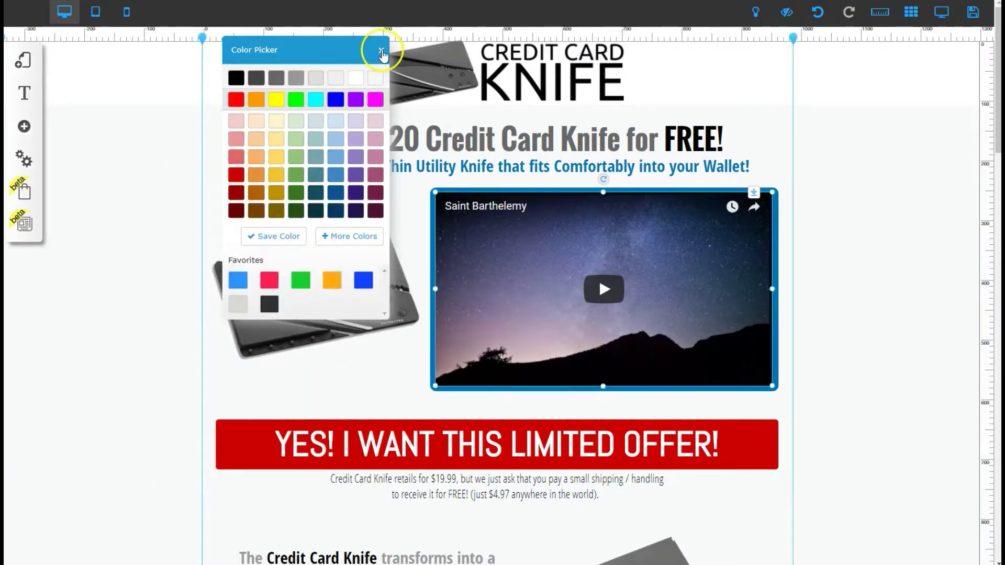
{"action": "left_click", "coordinate": [381, 51]}
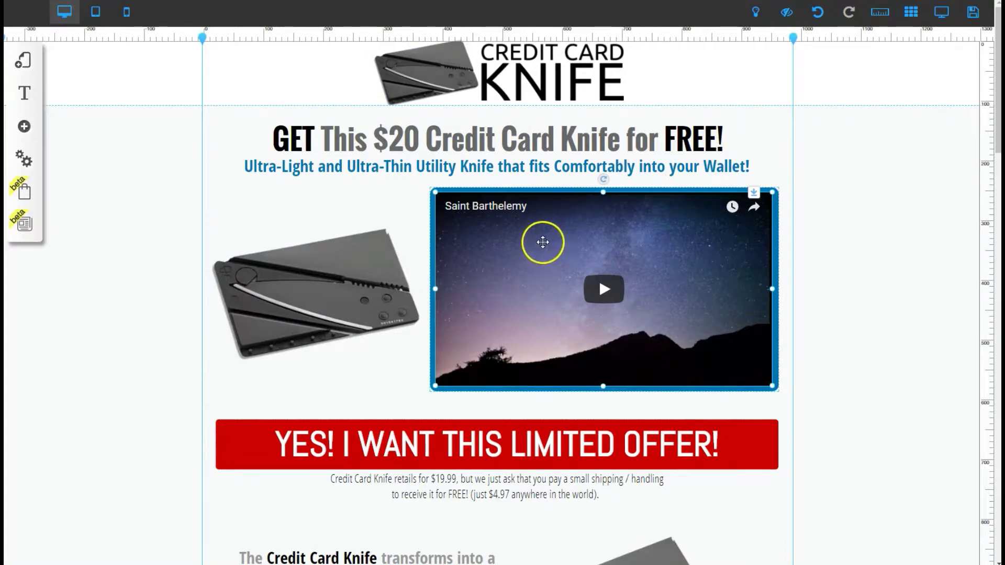
{"action": "left_click", "coordinate": [534, 260]}
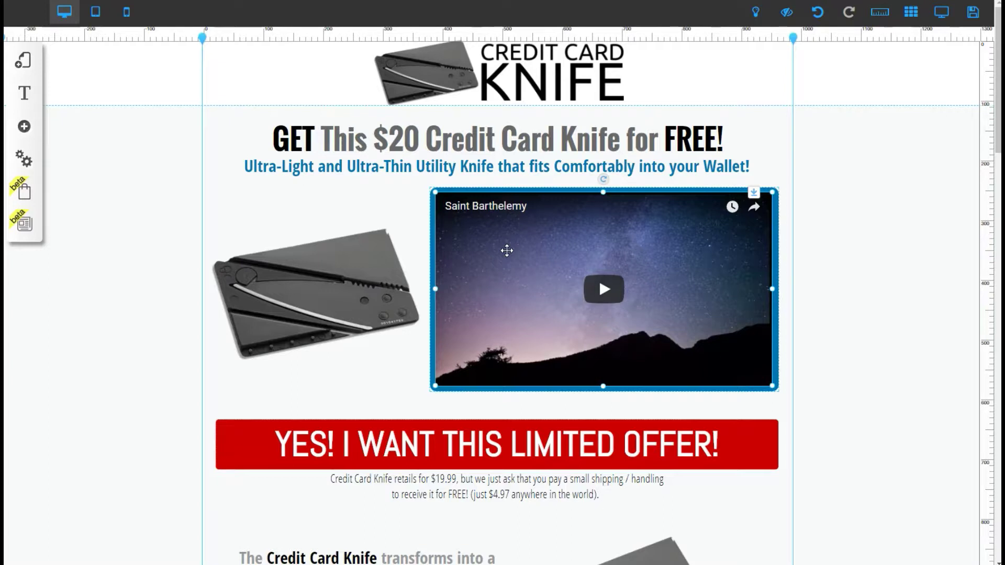
{"action": "right_click", "coordinate": [521, 275]}
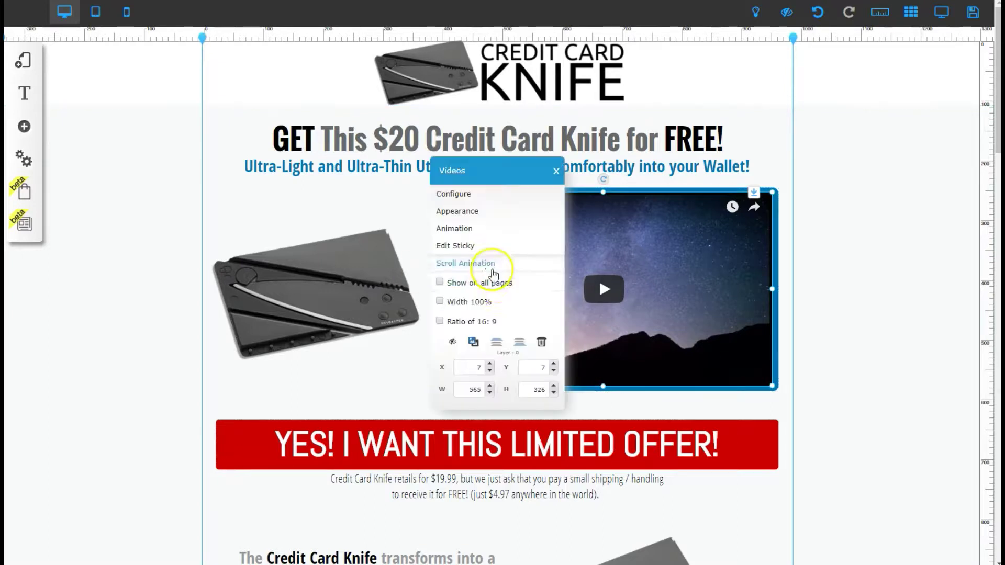
{"action": "left_click", "coordinate": [451, 195]}
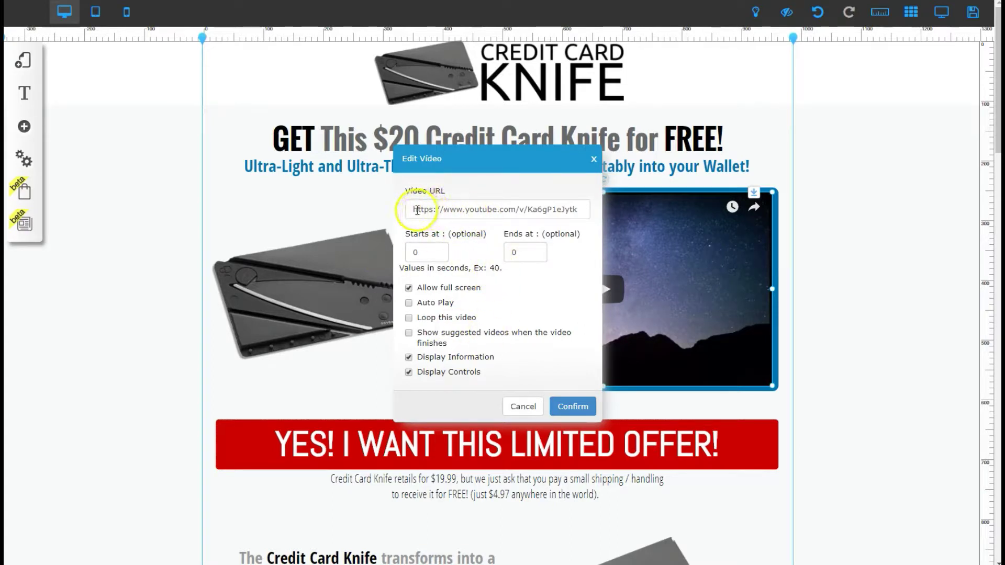
{"action": "left_click_drag", "start_coordinate": [414, 209], "coordinate": [579, 207]}
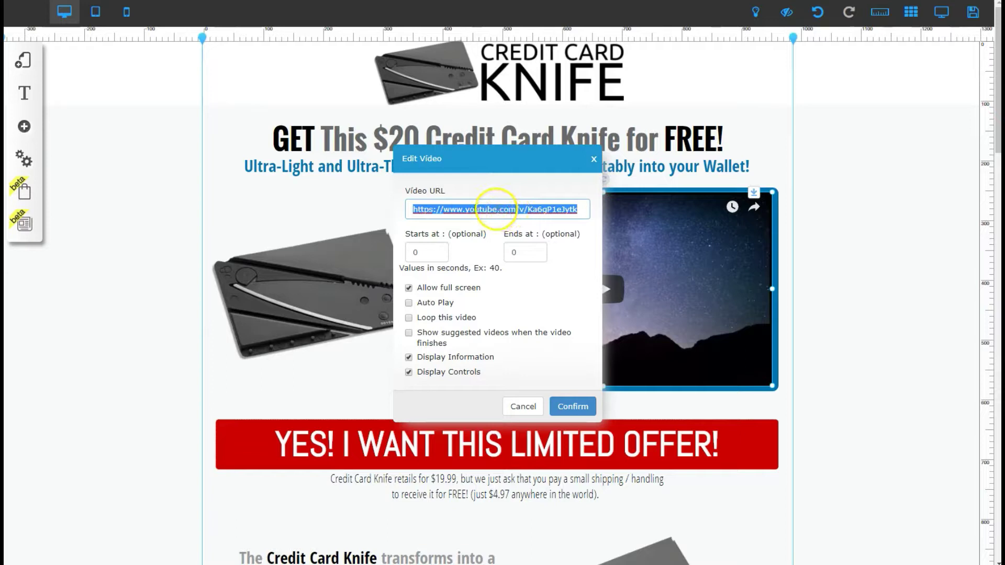
{"action": "left_click", "coordinate": [424, 210]}
{"action": "left_click_drag", "start_coordinate": [449, 209], "coordinate": [401, 212]}
{"action": "left_click", "coordinate": [465, 210]}
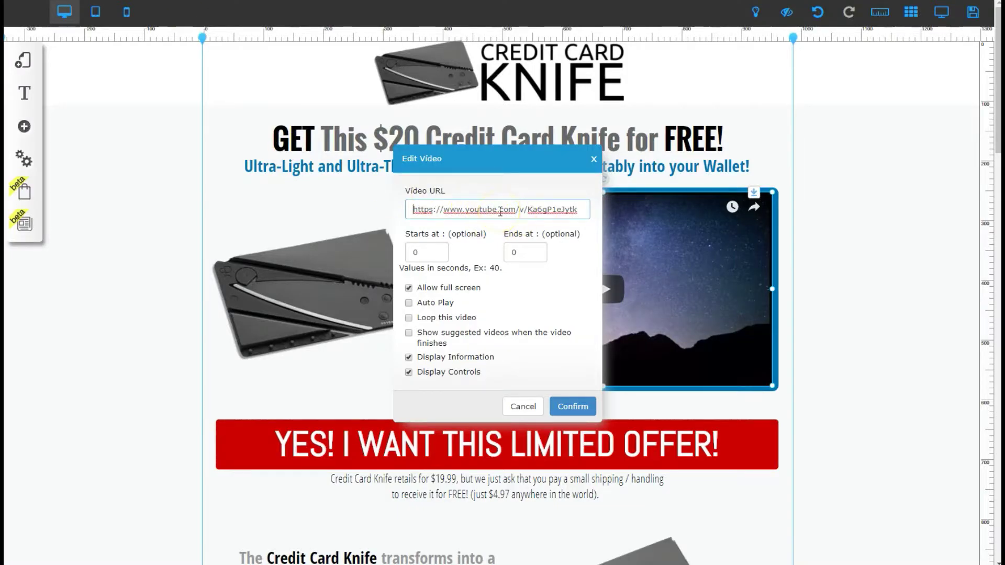
{"action": "key", "text": "ctrl+a"}
{"action": "key", "text": "BackSpace"}
{"action": "type", "text": "https://www.youtube.com/watch?v=aFEnVPMuf6g"}
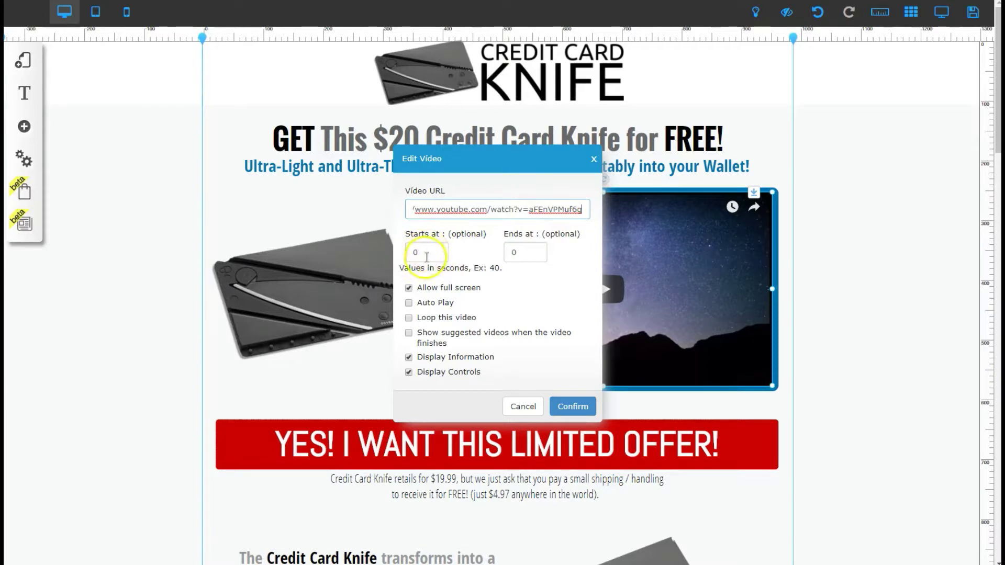
- Turn on Auto Play and Loop this video, turn off Display Information and Display Controls, confirm, and test the video in the page preview
{"action": "left_click", "coordinate": [532, 253]}
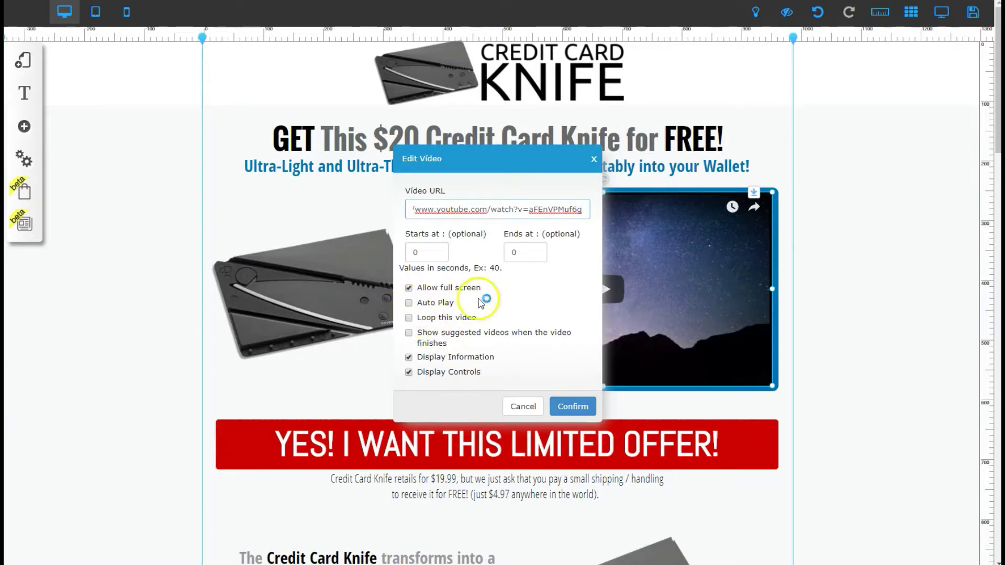
{"action": "left_click", "coordinate": [408, 303]}
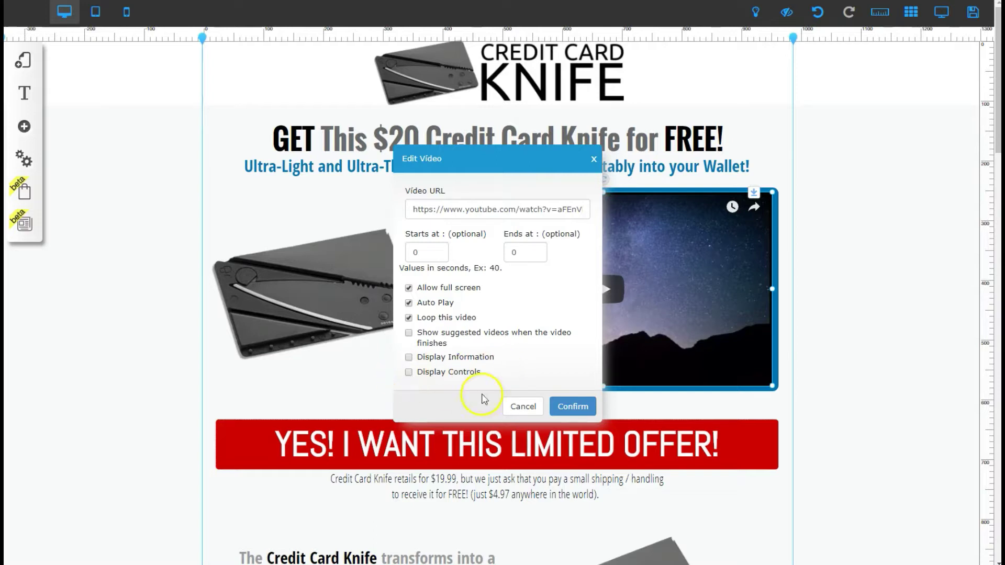
{"action": "left_click", "coordinate": [570, 407]}
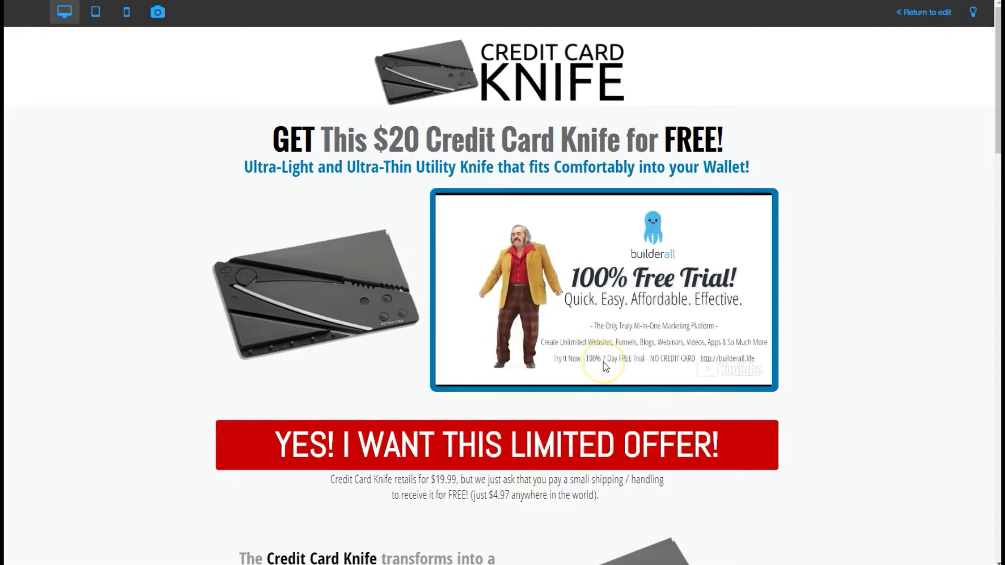
{"action": "left_click", "coordinate": [571, 360]}
{"action": "left_click", "coordinate": [559, 339]}
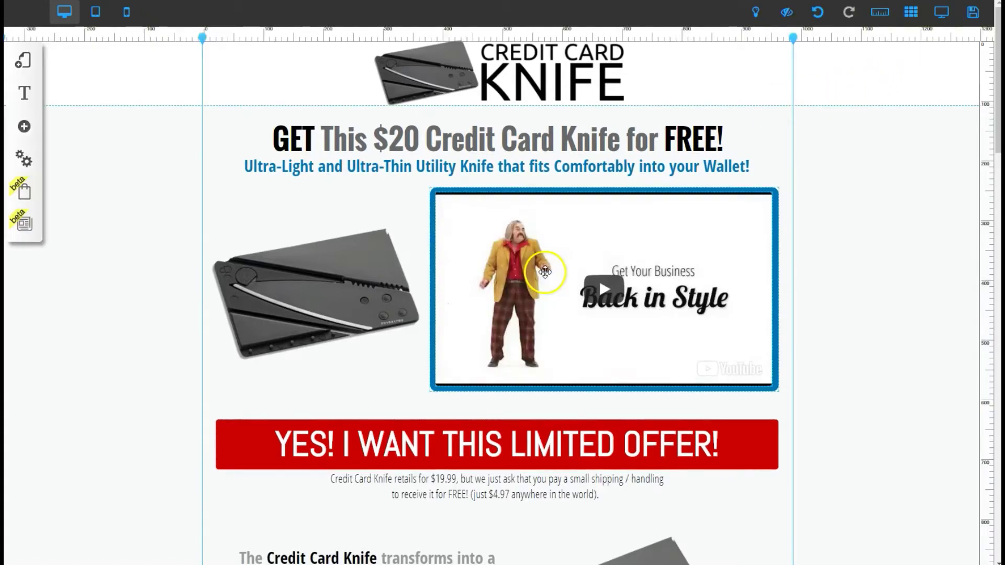
- Reconfigure the video with Auto Play and Loop this video off and Display Information and Display Controls on, and confirm
{"action": "left_click", "coordinate": [545, 277]}
{"action": "left_click", "coordinate": [462, 195]}
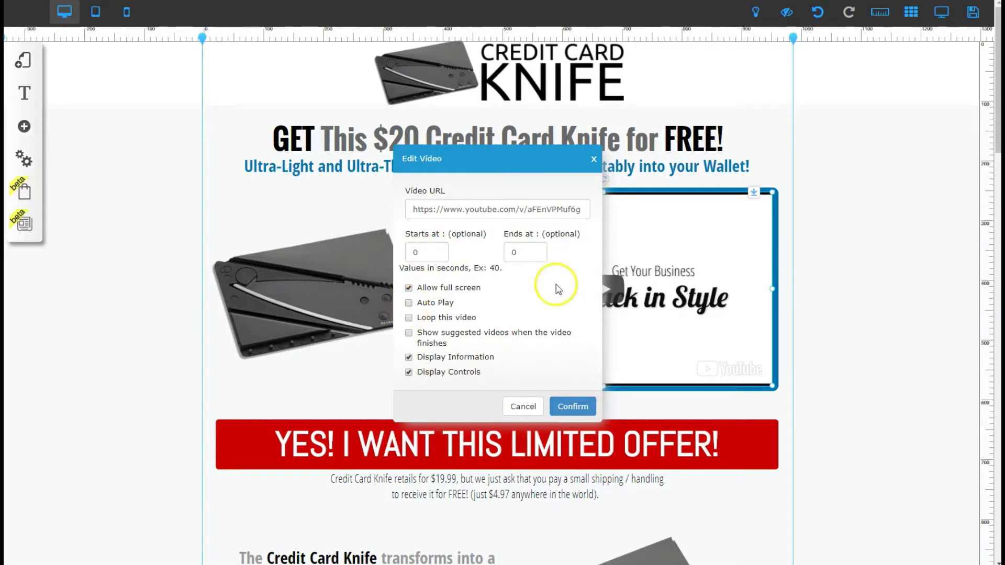
{"action": "left_click", "coordinate": [573, 406]}
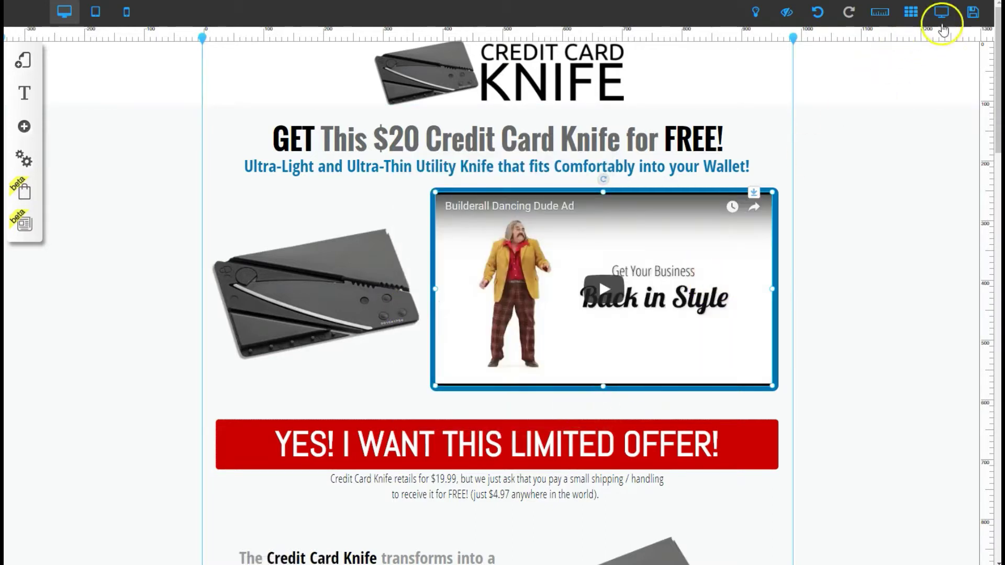
- Preview the page and play the video to check its title and playback controls
{"action": "left_click", "coordinate": [945, 23]}
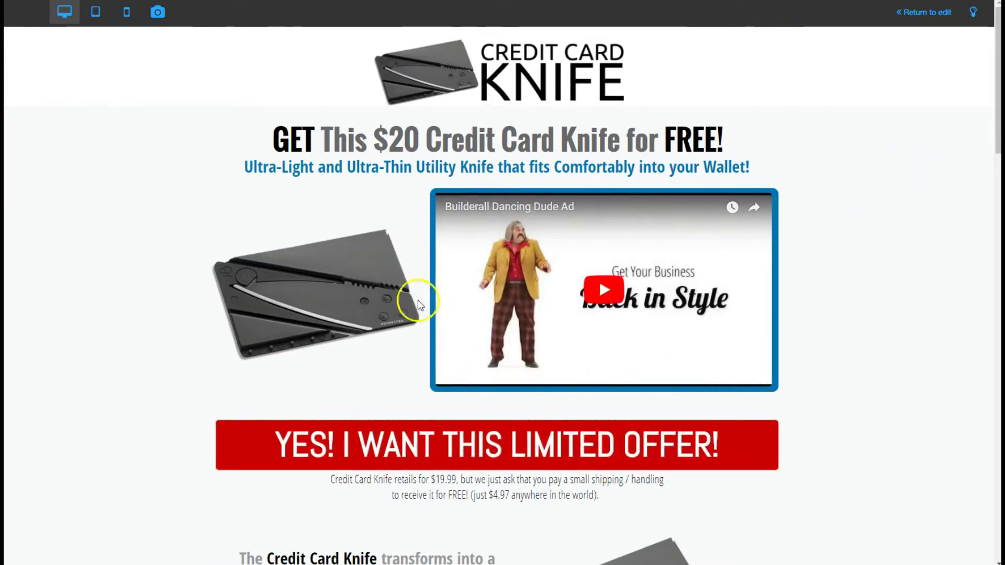
{"action": "left_click", "coordinate": [604, 291]}
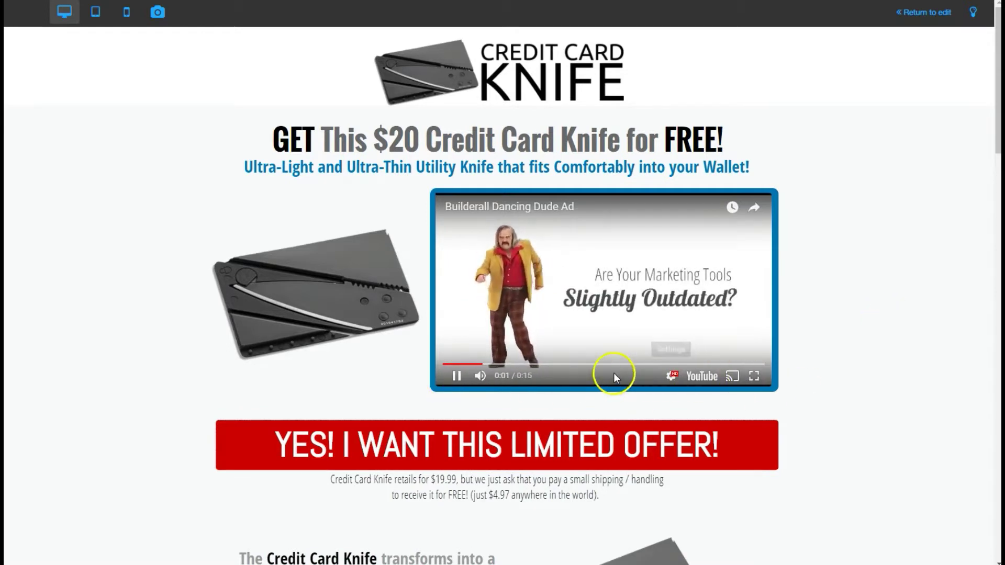
{"action": "mouse_move", "coordinate": [512, 375]}
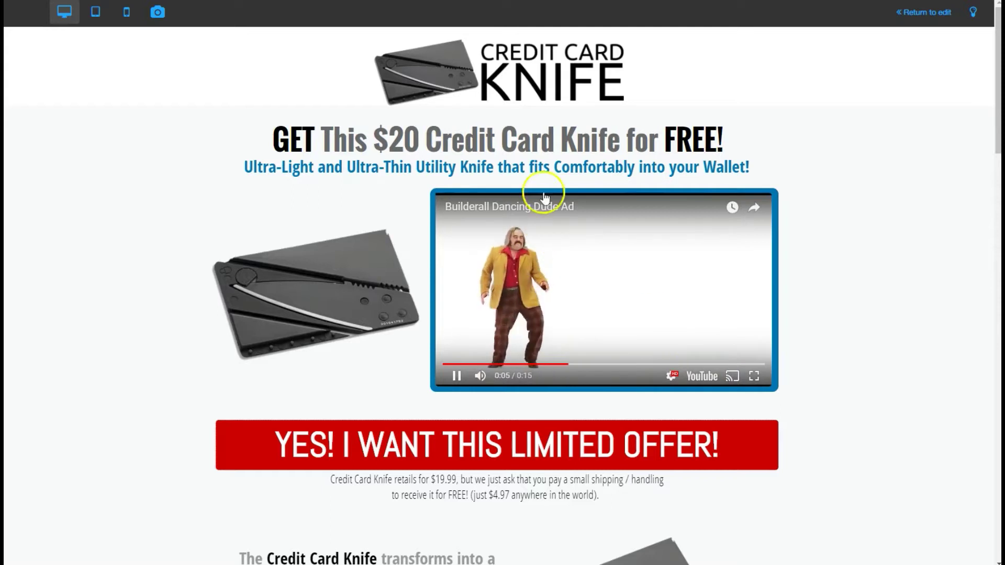
{"action": "left_click", "coordinate": [707, 308]}
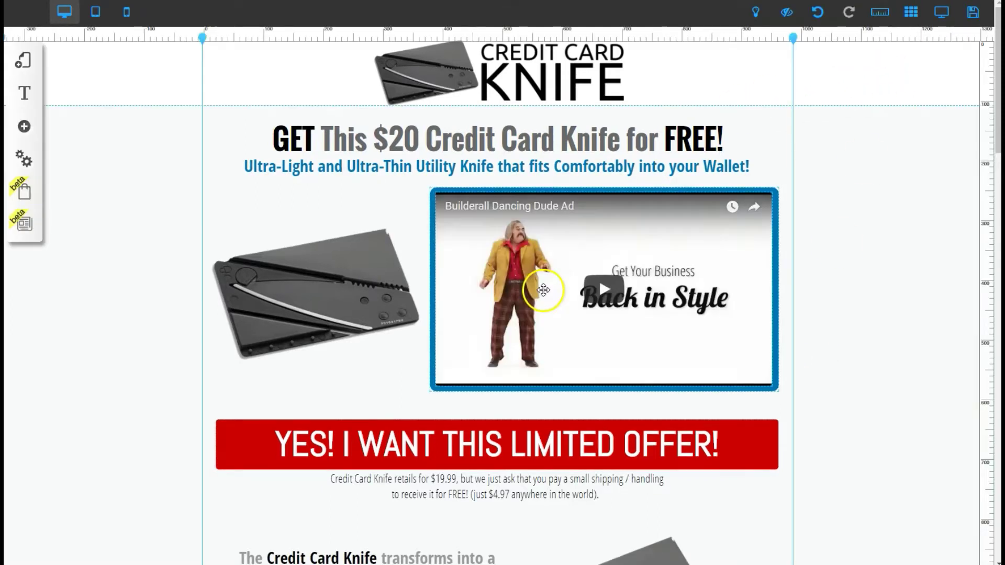
- Enable the sticky parallax effect when scrolling for the video and set its size to LARGE
{"action": "left_click", "coordinate": [603, 289]}
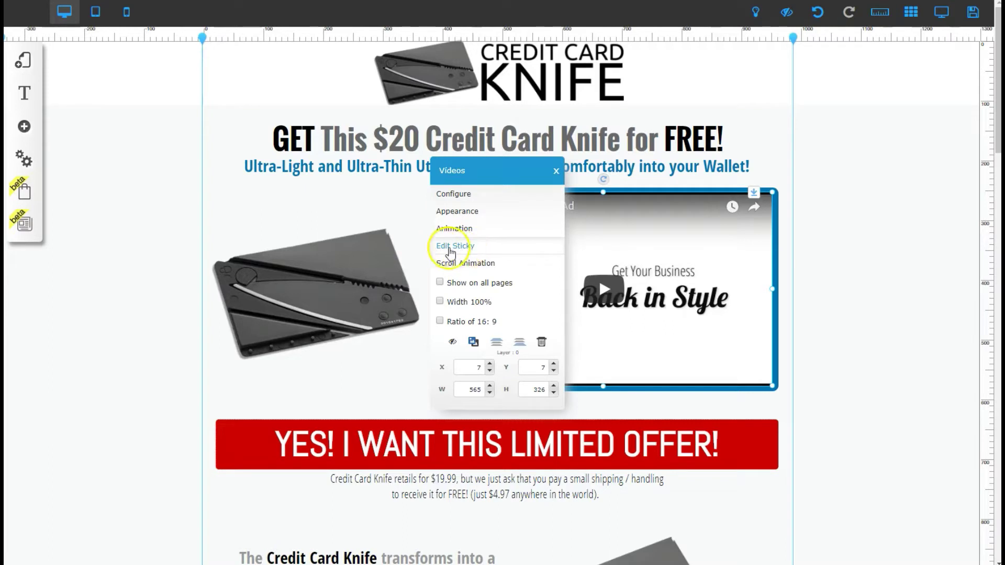
{"action": "left_click", "coordinate": [465, 252]}
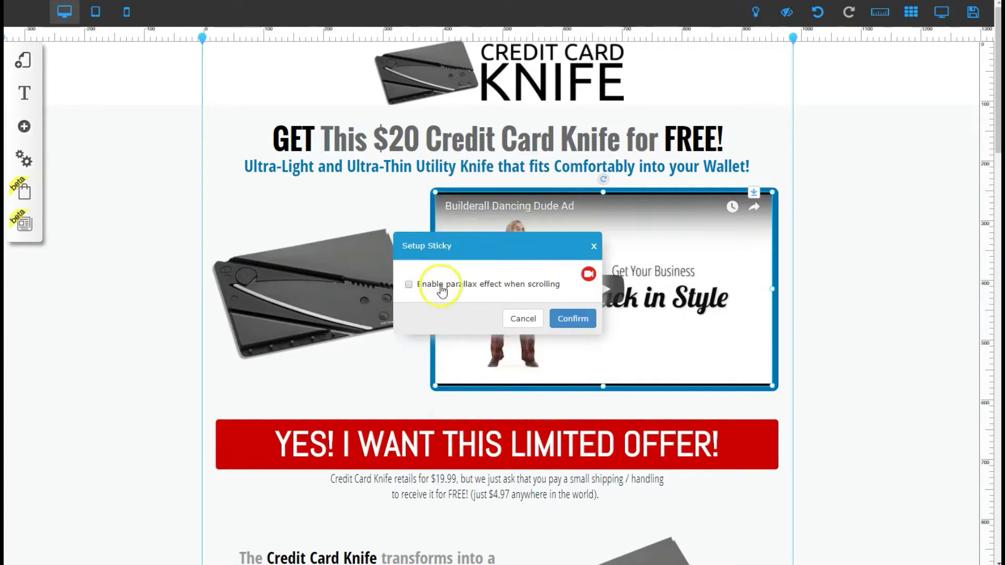
{"action": "left_click", "coordinate": [409, 285]}
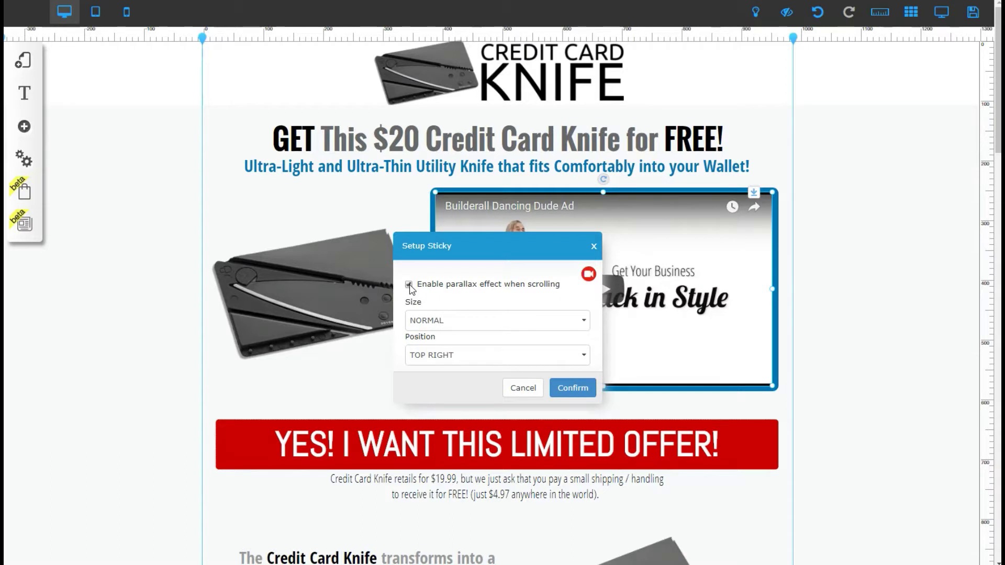
{"action": "left_click", "coordinate": [482, 327]}
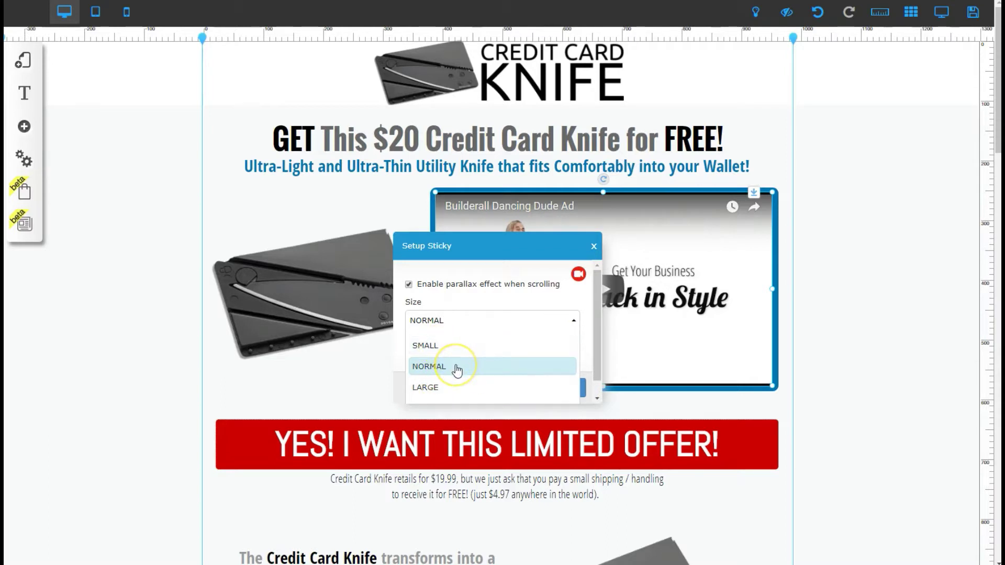
{"action": "left_click", "coordinate": [449, 388]}
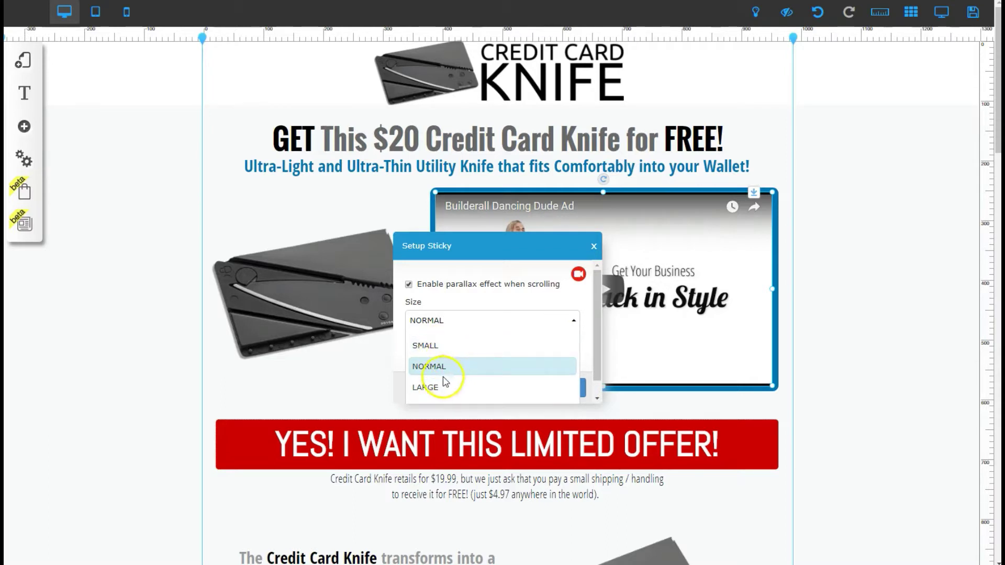
{"action": "left_click", "coordinate": [443, 388]}
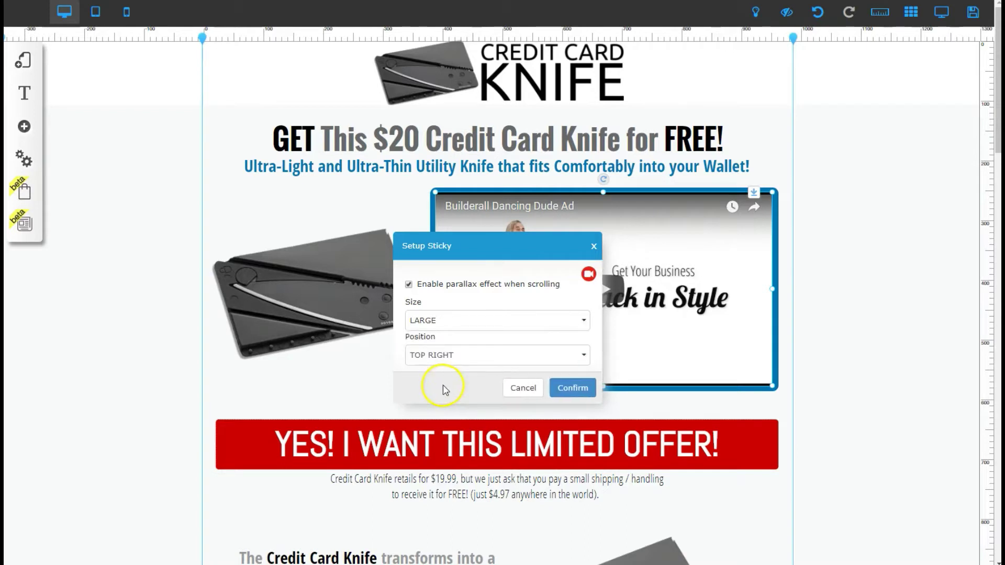
- Set the sticky video's position to BOTTOM LEFT and confirm the sticky setup
{"action": "left_click", "coordinate": [435, 358]}
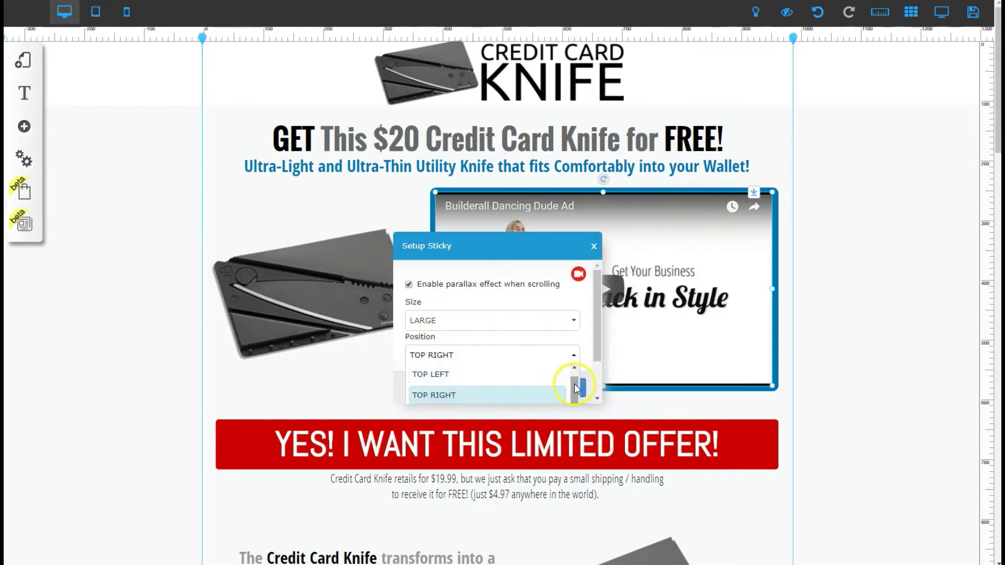
{"action": "scroll", "coordinate": [574, 361], "scroll_direction": "down", "scroll_amount": 2}
{"action": "left_click", "coordinate": [573, 356]}
{"action": "left_click", "coordinate": [490, 359]}
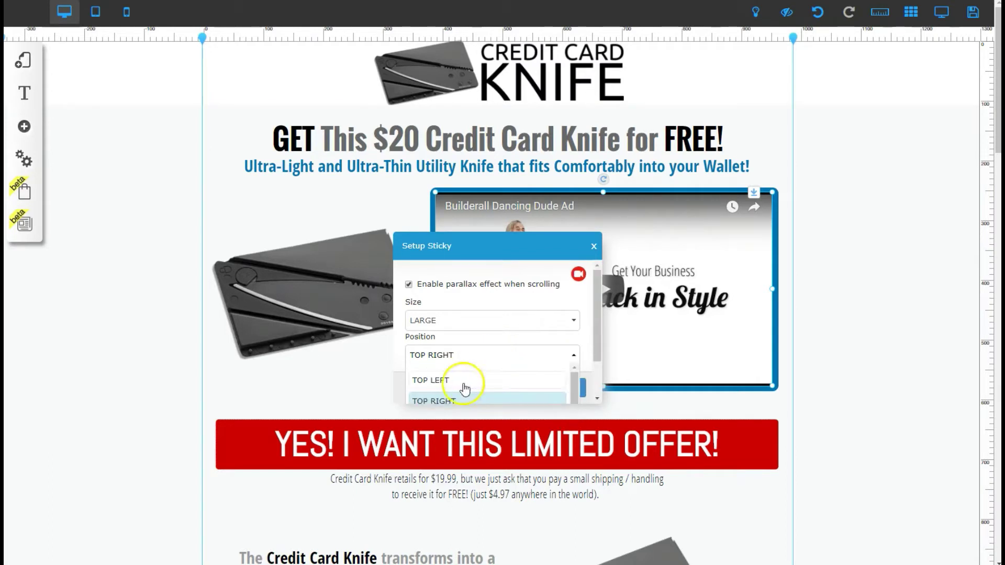
{"action": "scroll", "coordinate": [447, 390], "scroll_direction": "down", "scroll_amount": 2}
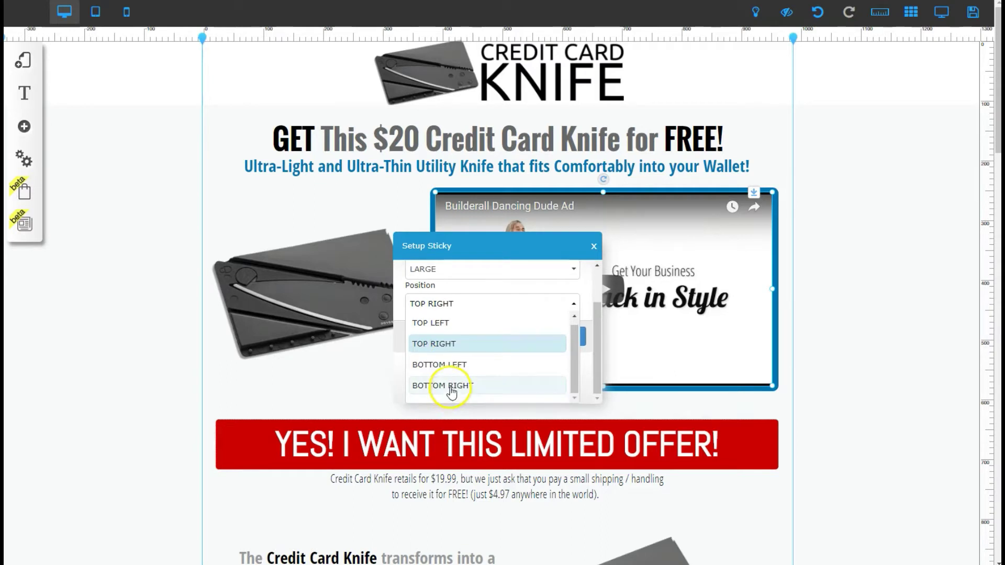
{"action": "left_click", "coordinate": [458, 366]}
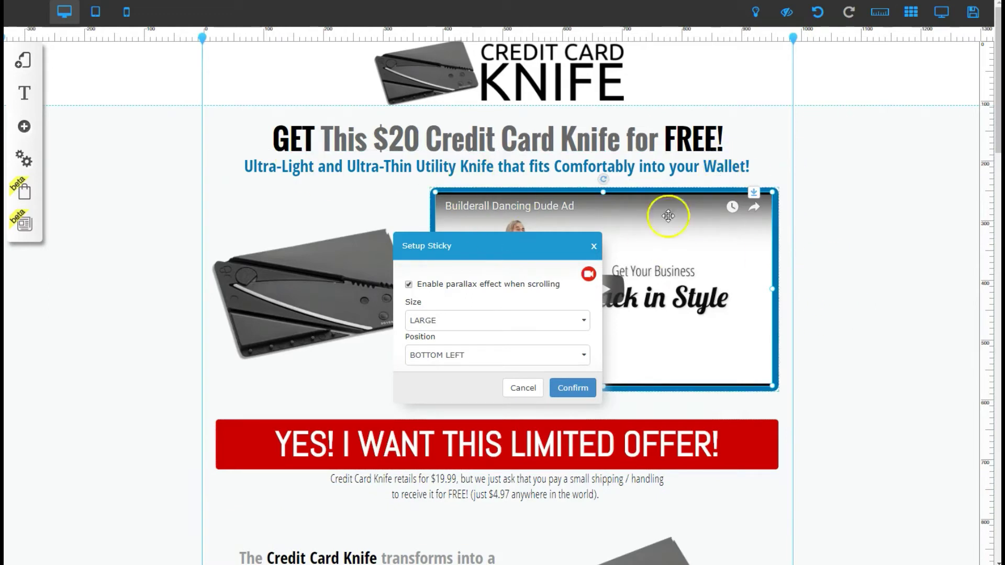
{"action": "left_click", "coordinate": [573, 388]}
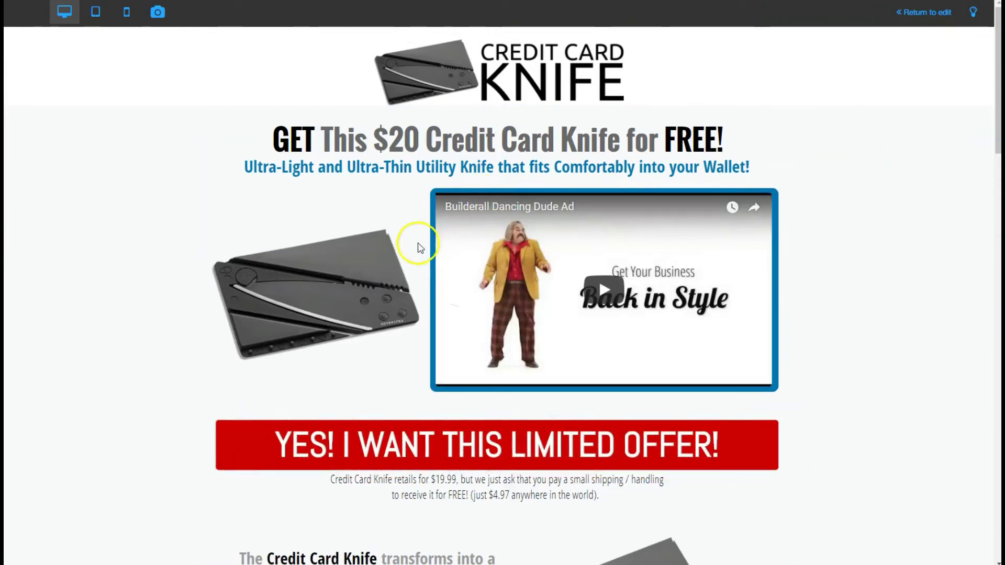
- Play the video in the page preview and examine how the sticky video behaves down the page and back up
{"action": "left_click", "coordinate": [607, 290]}
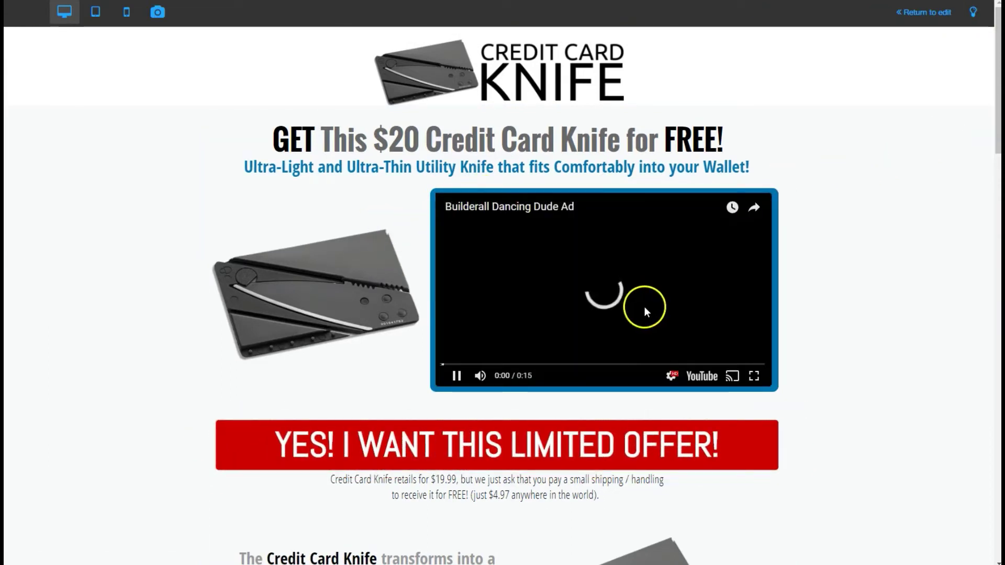
{"action": "scroll", "coordinate": [623, 305], "scroll_direction": "down", "scroll_amount": 9}
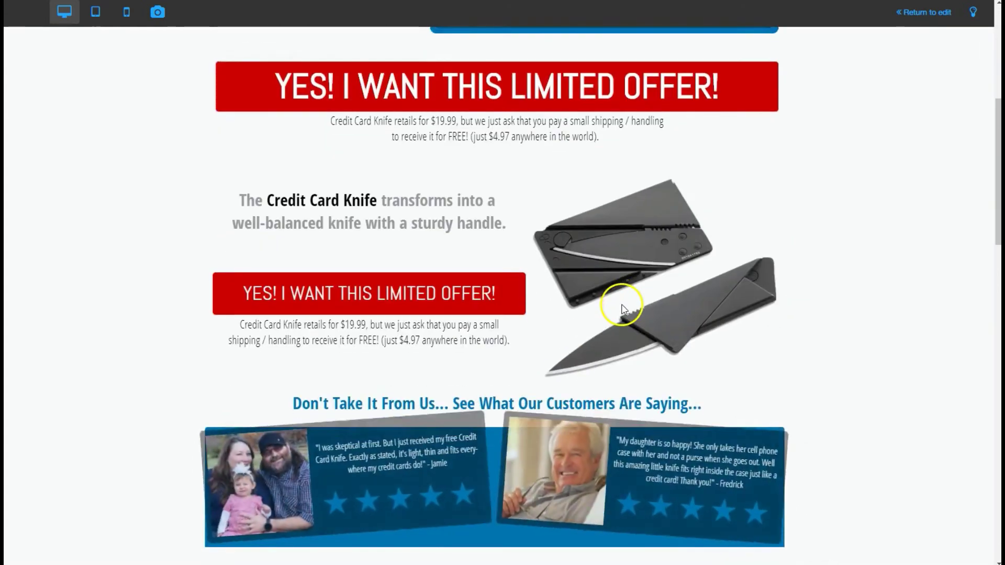
{"action": "scroll", "coordinate": [620, 304], "scroll_direction": "down", "scroll_amount": 3}
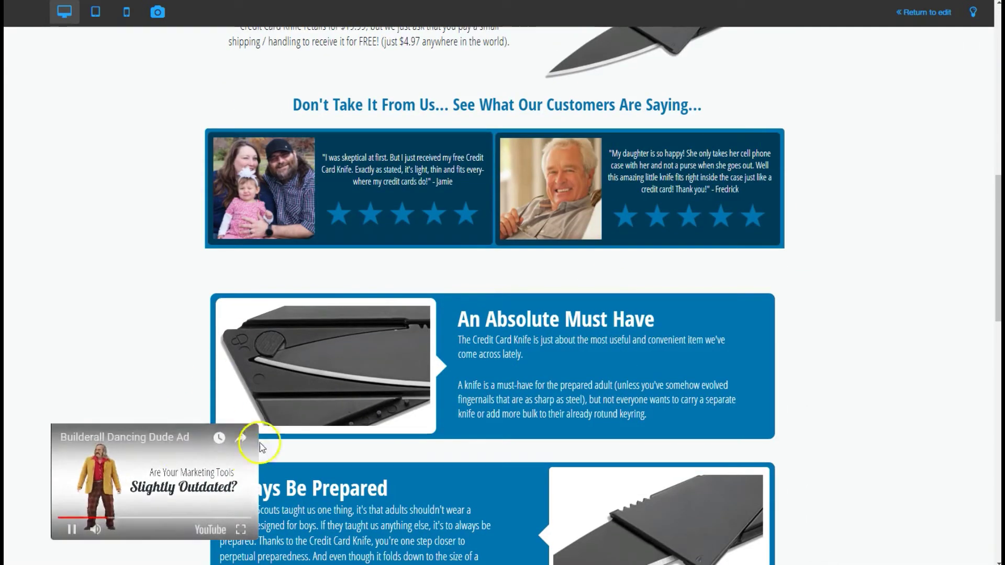
{"action": "scroll", "coordinate": [355, 447], "scroll_direction": "down", "scroll_amount": 10}
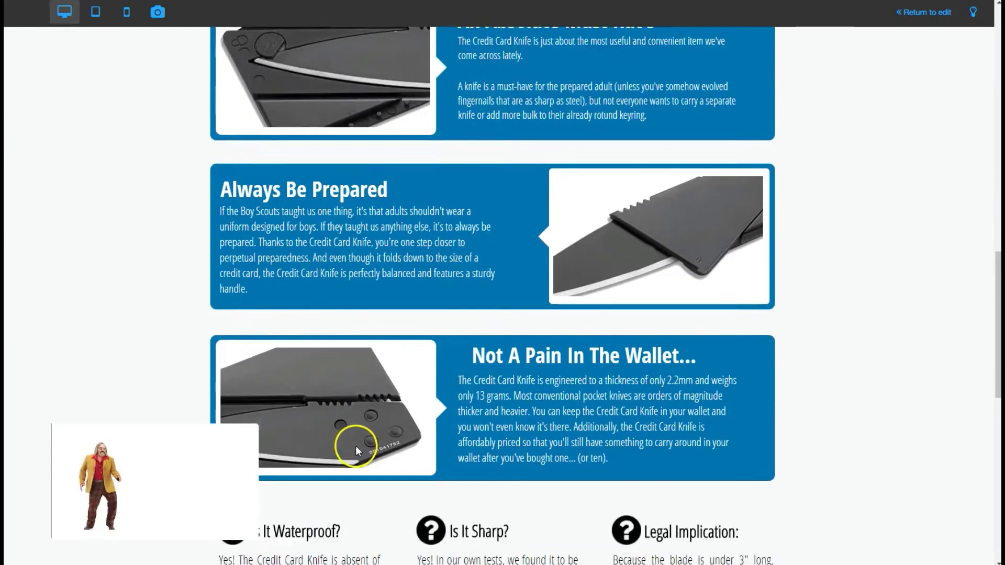
{"action": "scroll", "coordinate": [356, 449], "scroll_direction": "down", "scroll_amount": 7}
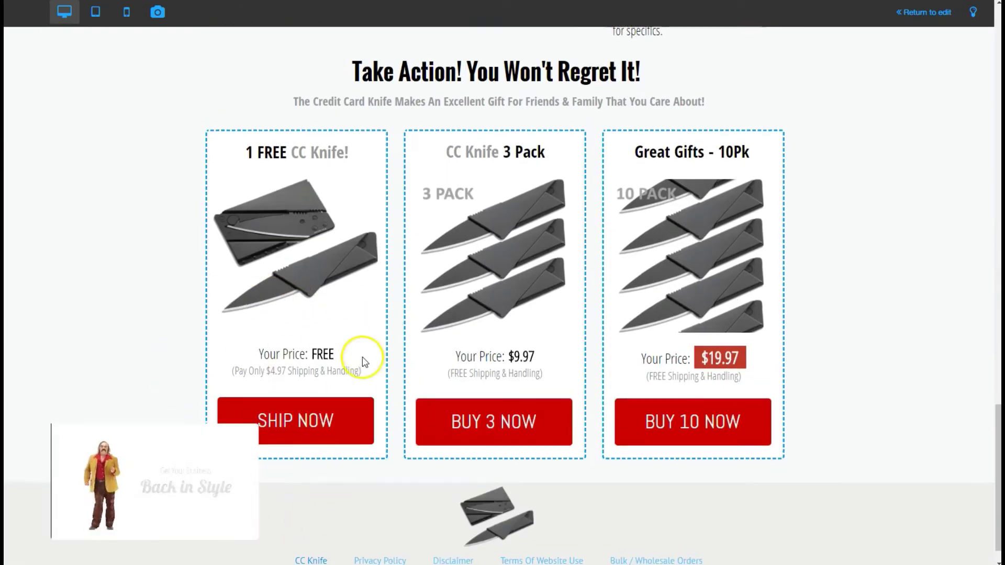
{"action": "scroll", "coordinate": [367, 398], "scroll_direction": "up", "scroll_amount": 5}
{"action": "scroll", "coordinate": [366, 398], "scroll_direction": "up", "scroll_amount": 20}
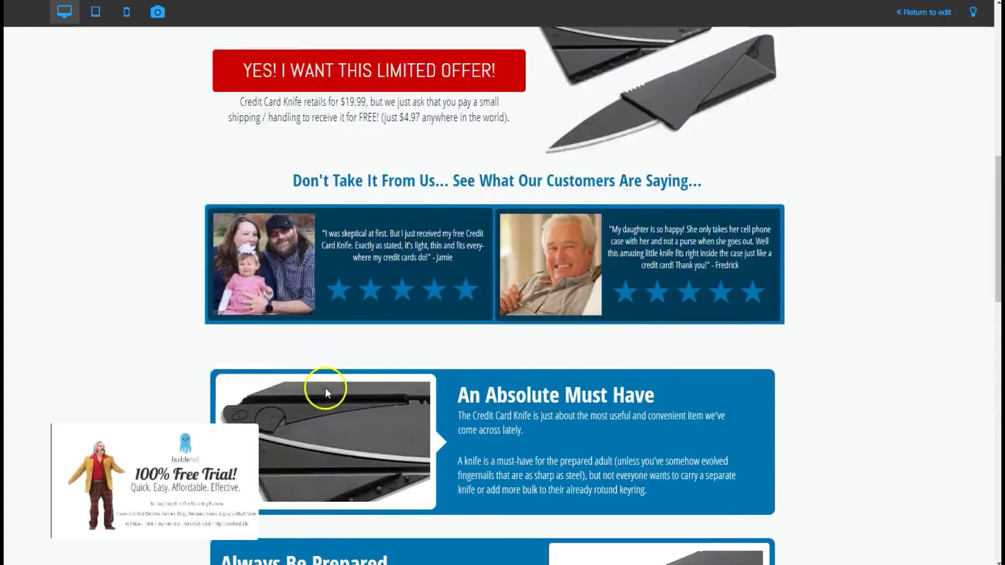
{"action": "scroll", "coordinate": [326, 388], "scroll_direction": "up", "scroll_amount": 3}
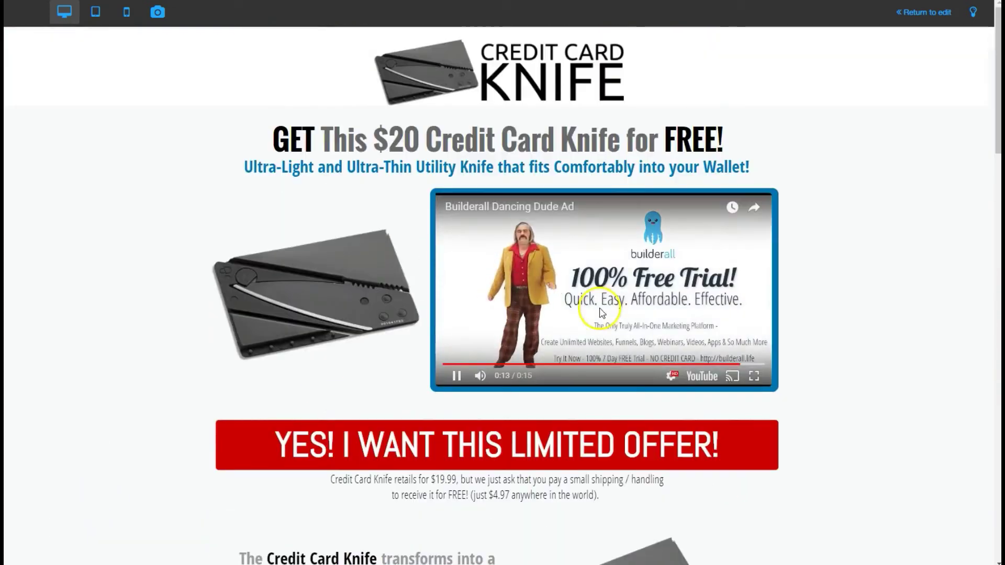
{"action": "scroll", "coordinate": [584, 328], "scroll_direction": "down", "scroll_amount": 20}
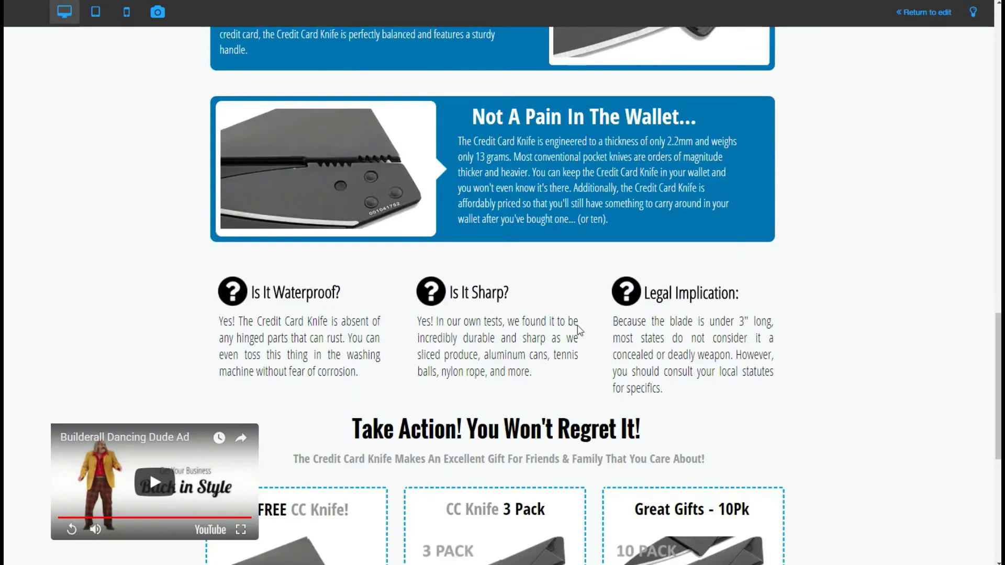
{"action": "scroll", "coordinate": [563, 333], "scroll_direction": "up", "scroll_amount": 12}
{"action": "scroll", "coordinate": [561, 330], "scroll_direction": "up", "scroll_amount": 10}
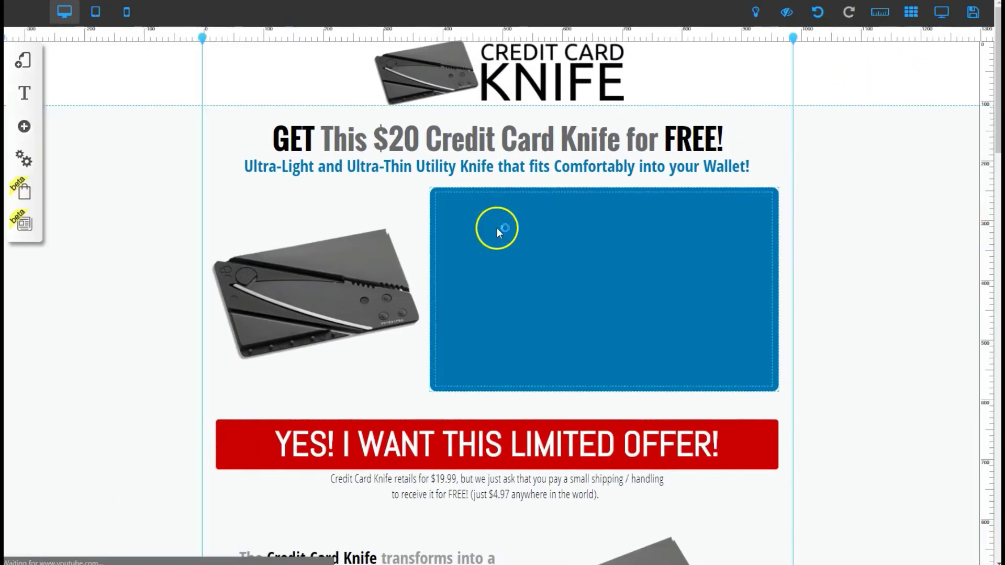
- Close the video's options and change the layer order of the blue box around the video to 5
{"action": "left_click", "coordinate": [537, 276]}
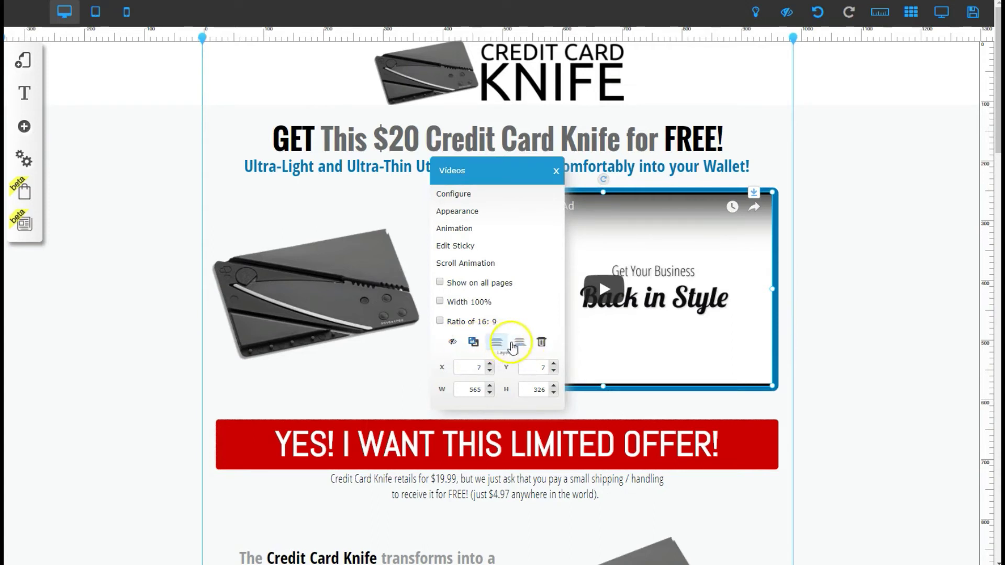
{"action": "left_click", "coordinate": [777, 215]}
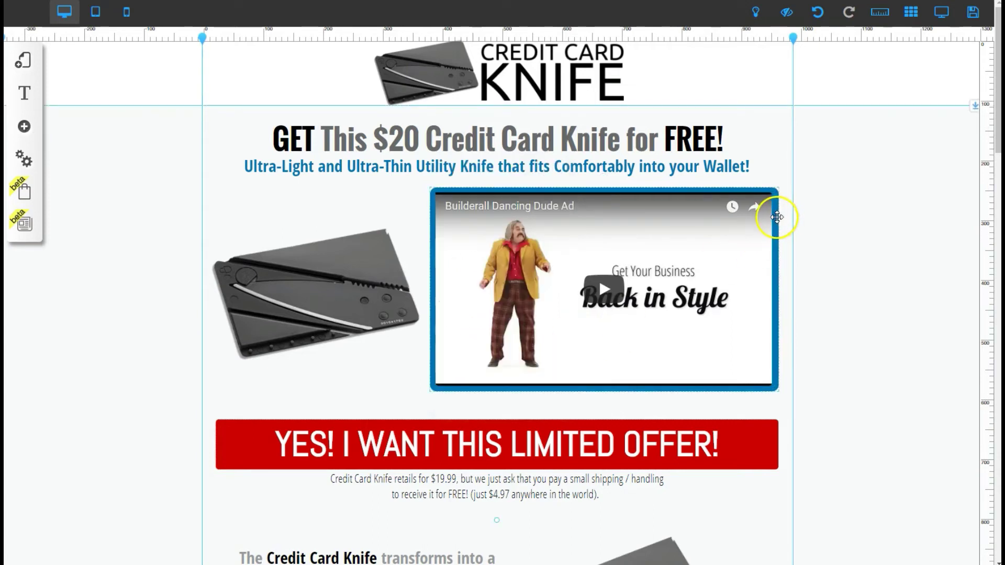
{"action": "left_click", "coordinate": [778, 217]}
{"action": "left_click", "coordinate": [497, 326]}
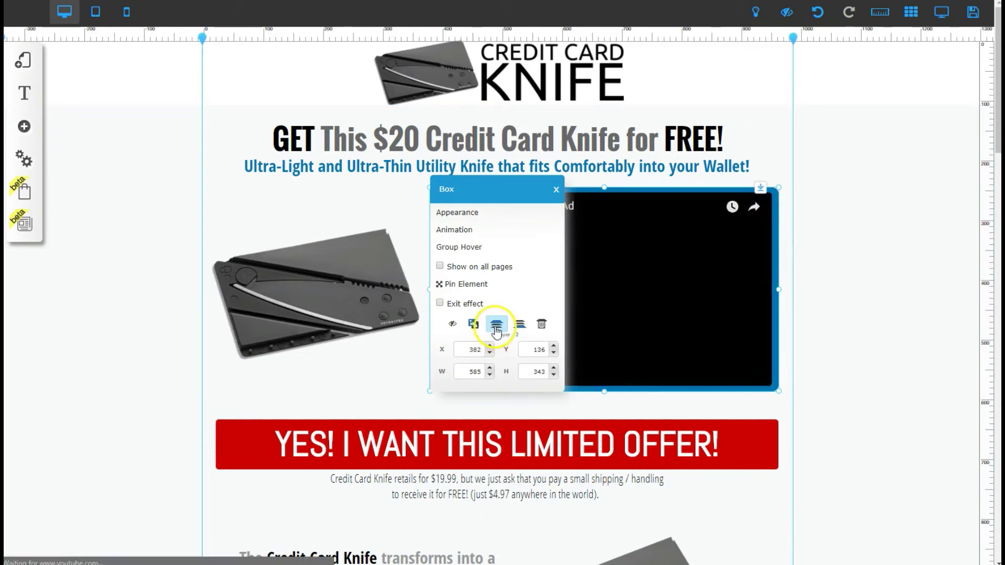
{"action": "left_click", "coordinate": [497, 327]}
{"action": "left_click", "coordinate": [497, 328]}
{"action": "left_click", "coordinate": [499, 329]}
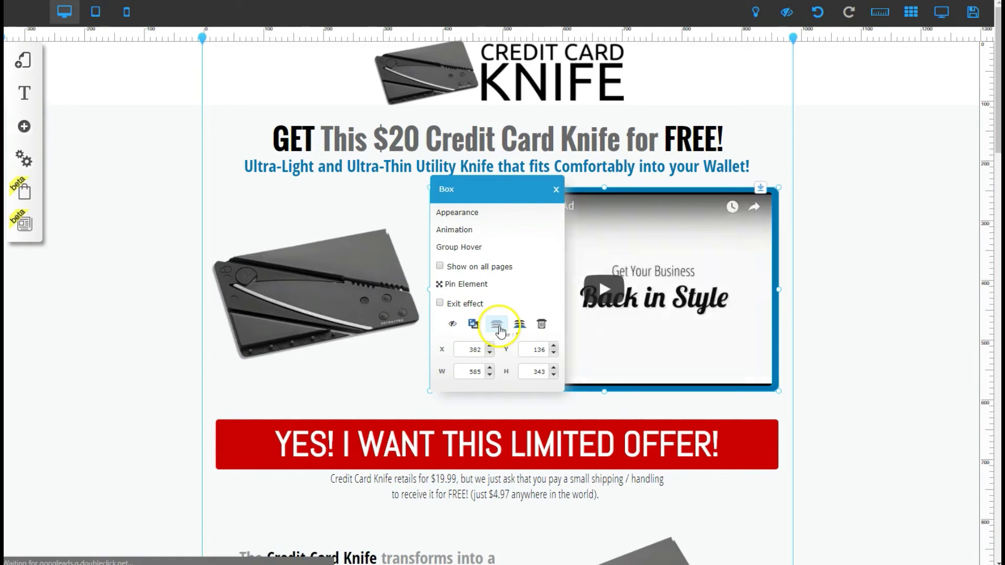
- Pull the video and the blue box apart, moving the box to about X 602, Y 112, and shift the box's layer order once more
{"action": "left_click", "coordinate": [626, 341]}
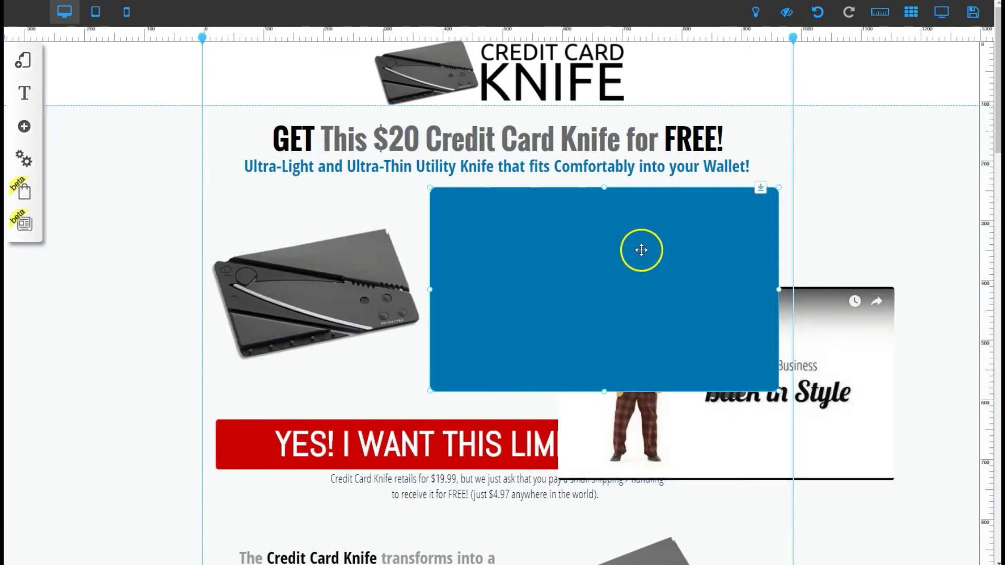
{"action": "left_click_drag", "start_coordinate": [622, 243], "coordinate": [752, 230]}
{"action": "left_click", "coordinate": [678, 239]}
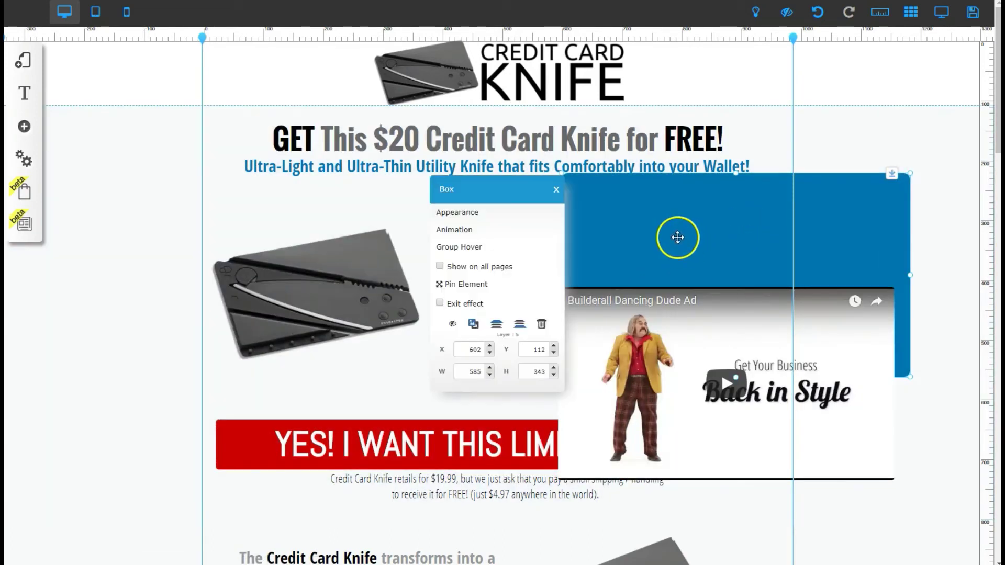
{"action": "left_click", "coordinate": [496, 324]}
- Move the blue box and the video back together beside the knife image, with the video framed inside the box
{"action": "left_click_drag", "start_coordinate": [694, 293], "coordinate": [690, 430]}
{"action": "left_click_drag", "start_coordinate": [671, 395], "coordinate": [551, 328]}
{"action": "left_click_drag", "start_coordinate": [649, 429], "coordinate": [565, 331]}
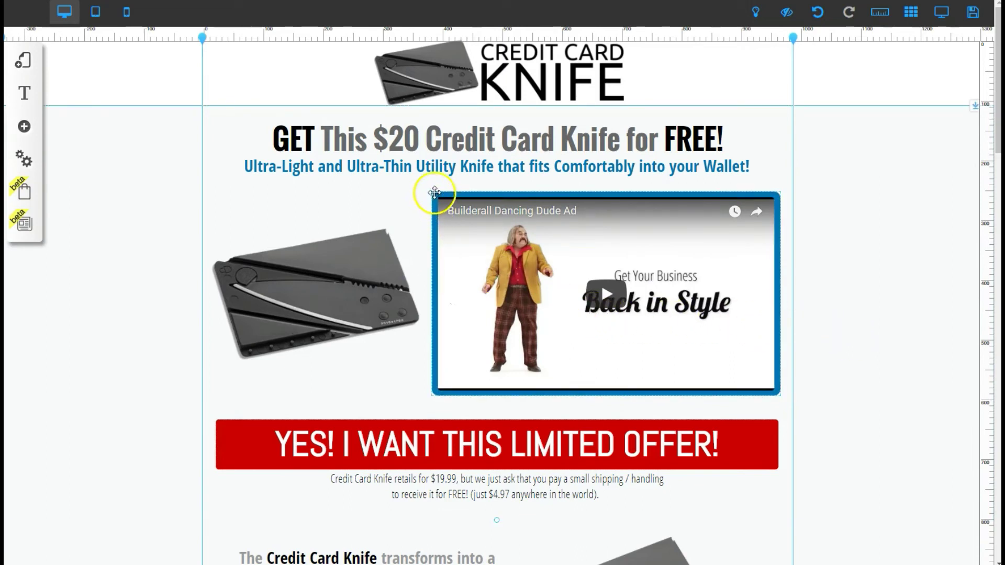
- Nudge the blue box and the video slightly upward so the video sits evenly inside the frame, and deselect them
{"action": "left_click_drag", "start_coordinate": [579, 292], "coordinate": [565, 257]}
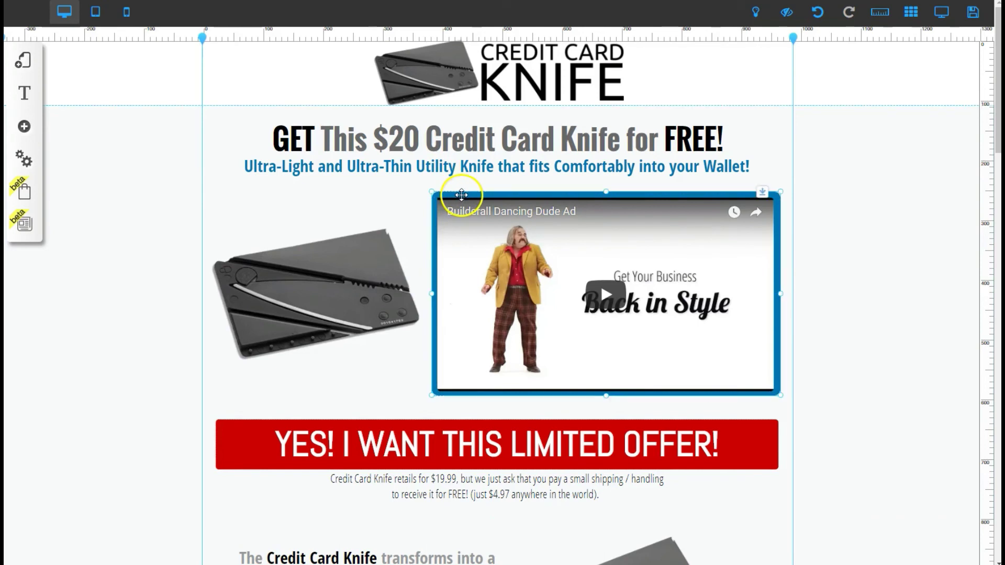
{"action": "mouse_move", "coordinate": [465, 195]}
{"action": "left_mouse_down"}
{"action": "mouse_move", "coordinate": [368, 183]}
{"action": "mouse_move", "coordinate": [563, 187]}
{"action": "mouse_move", "coordinate": [370, 187]}
{"action": "mouse_move", "coordinate": [466, 194]}
{"action": "left_mouse_up"}
{"action": "mouse_move", "coordinate": [489, 251]}
{"action": "left_mouse_down"}
{"action": "mouse_move", "coordinate": [747, 265]}
{"action": "mouse_move", "coordinate": [489, 249]}
{"action": "left_mouse_up"}
{"action": "left_click_drag", "start_coordinate": [625, 265], "coordinate": [624, 264]}
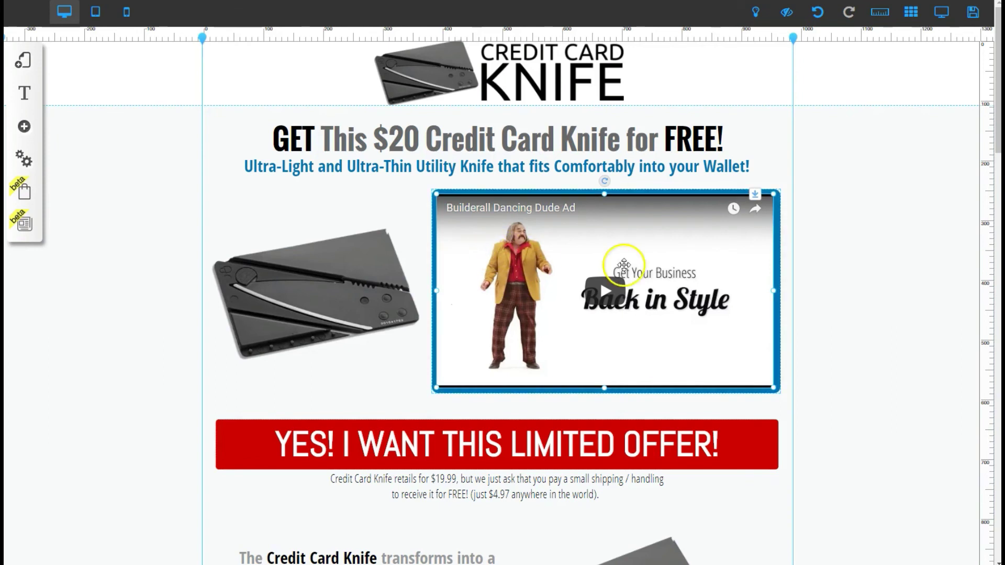
{"action": "left_click", "coordinate": [158, 175]}
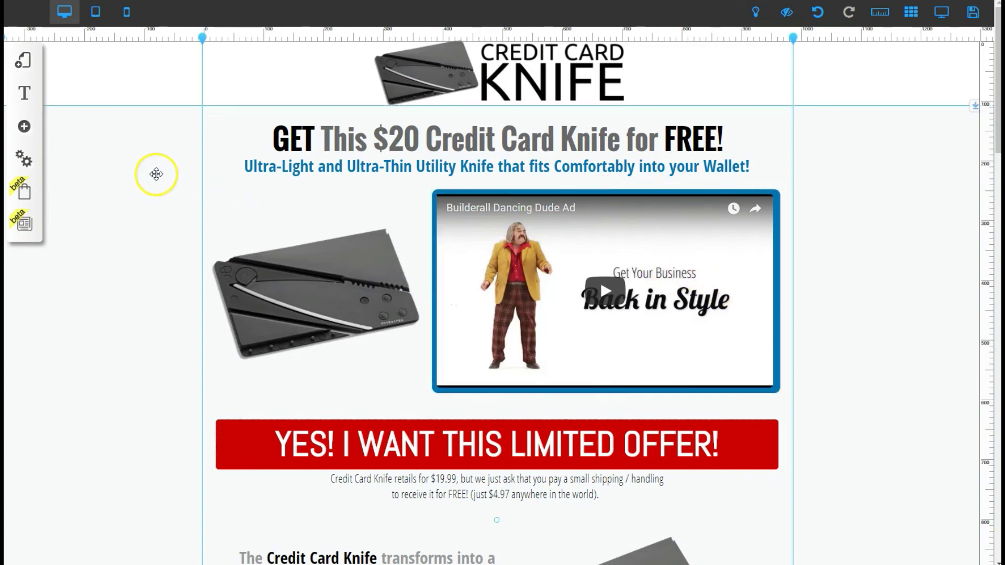